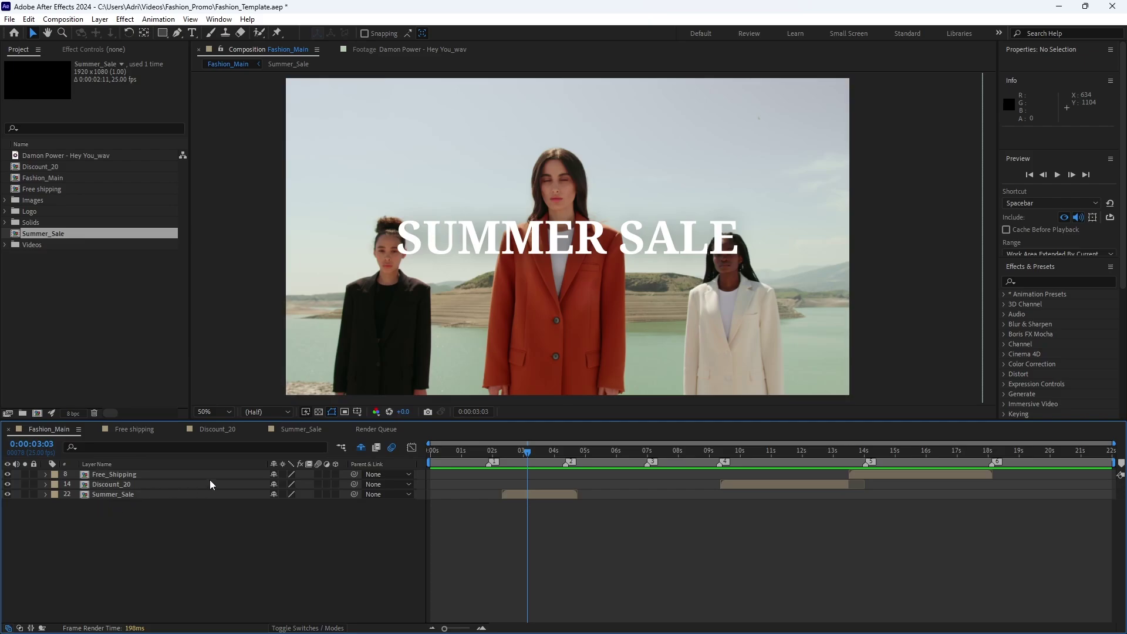
click(361, 447)
scroll(167, 516, down, 5)
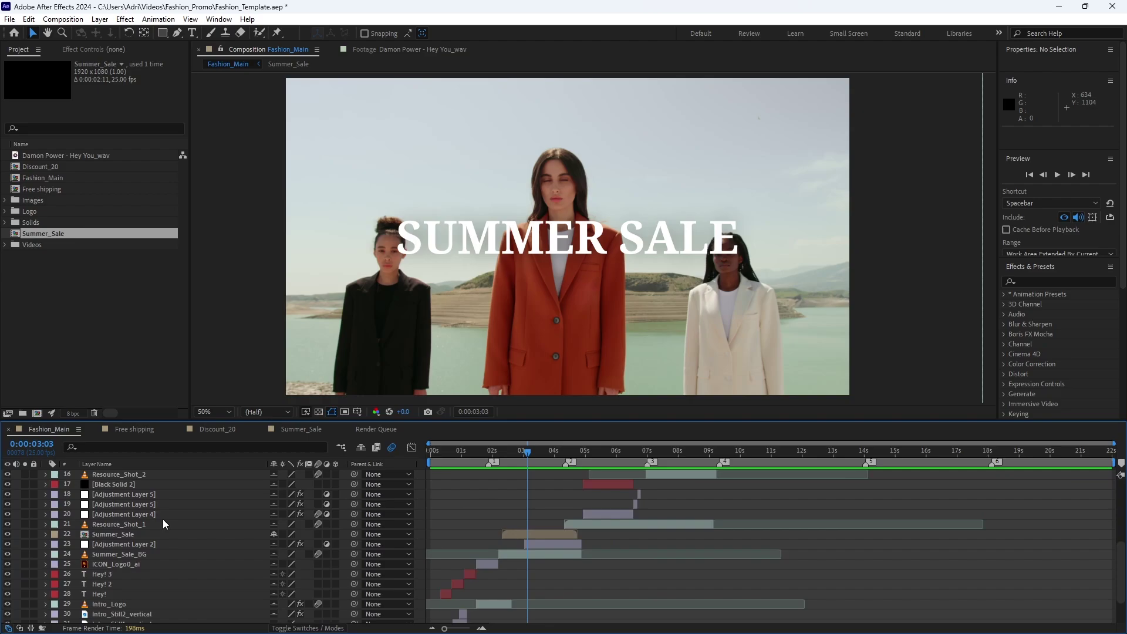
scroll(164, 524, up, 5)
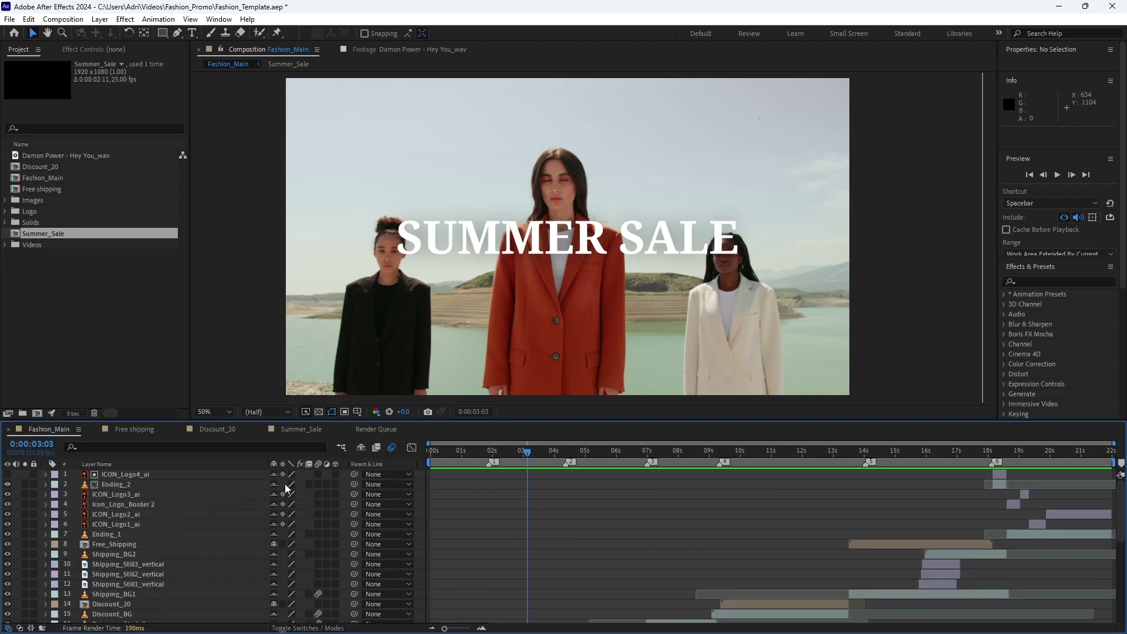
click(361, 447)
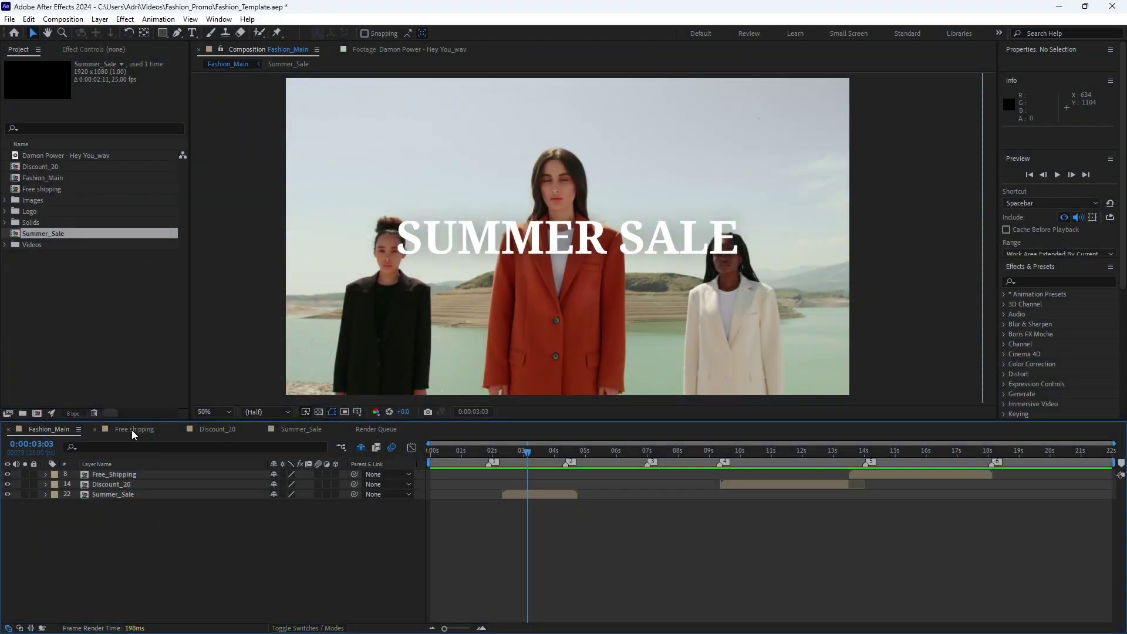
click(132, 429)
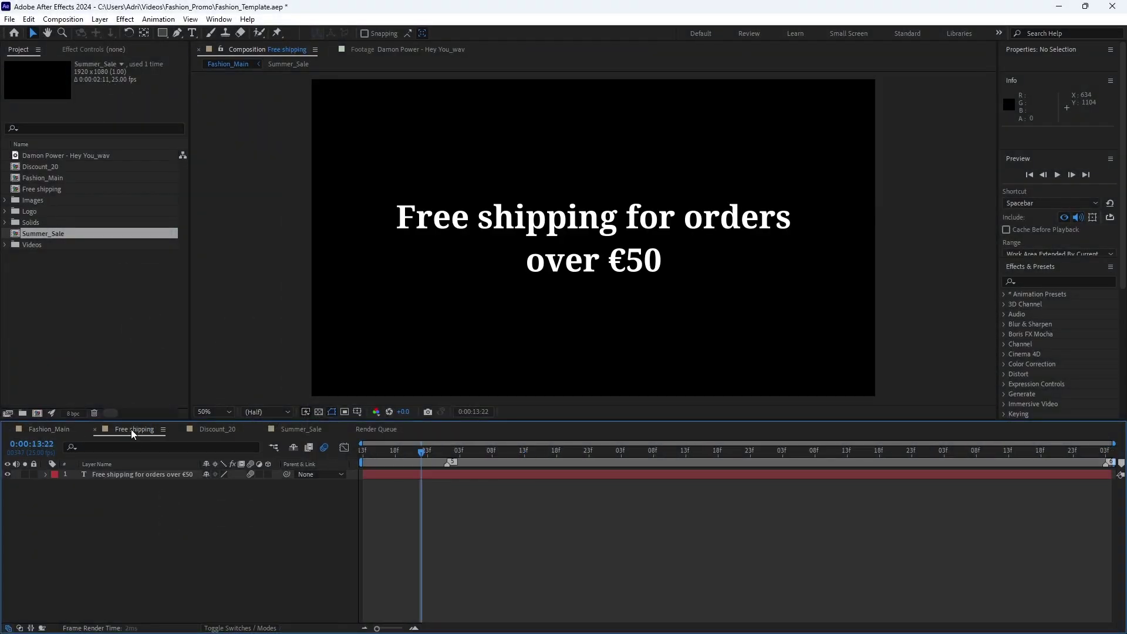
click(121, 473)
click(213, 430)
click(137, 474)
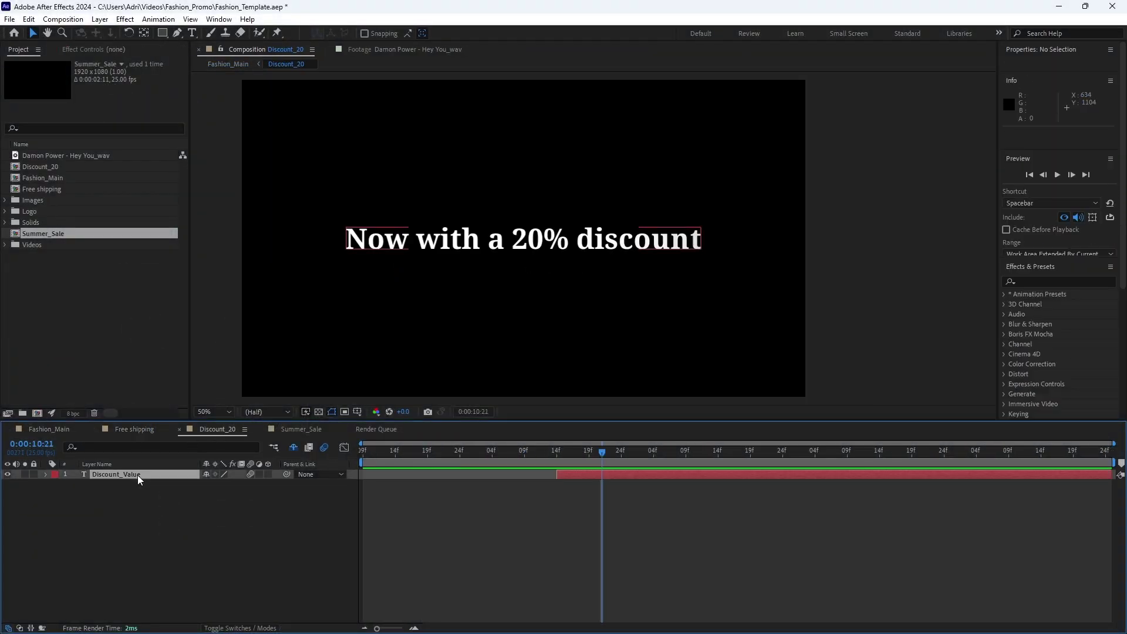
click(292, 429)
click(143, 474)
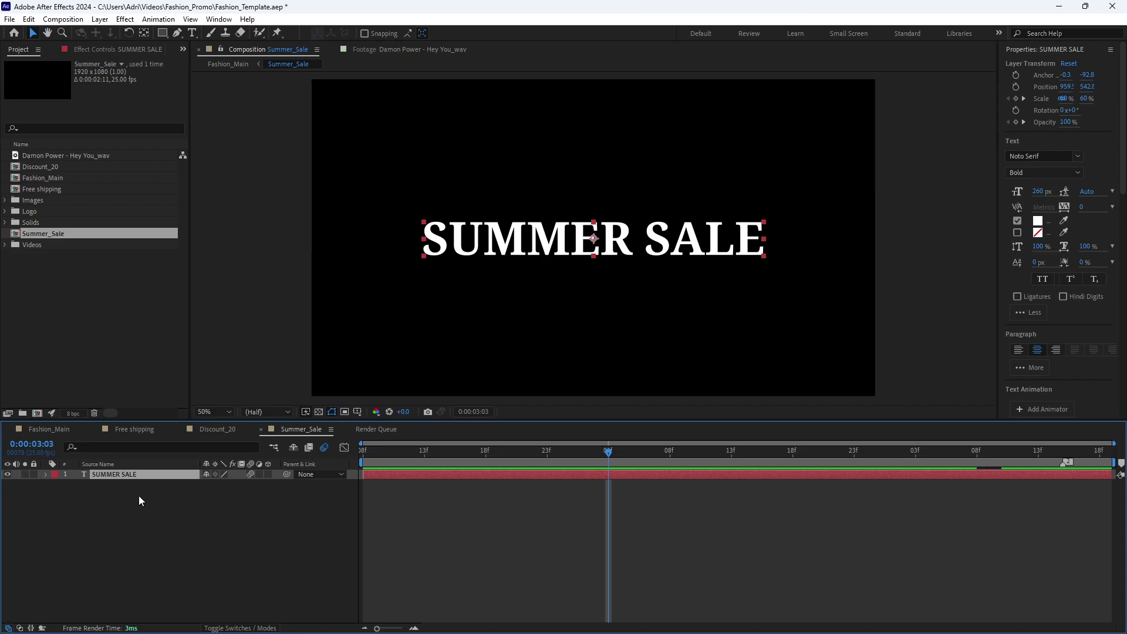
click(368, 430)
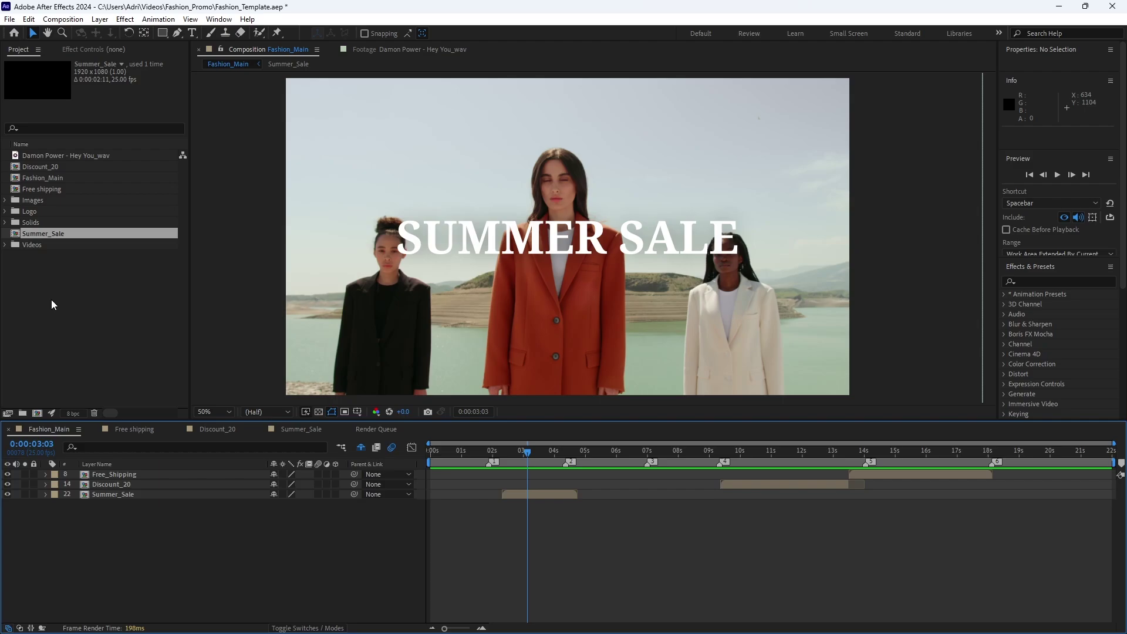
Export the editable layers with the WF Create CSV From Selection script as Fashion_Template.csv
click(8, 19)
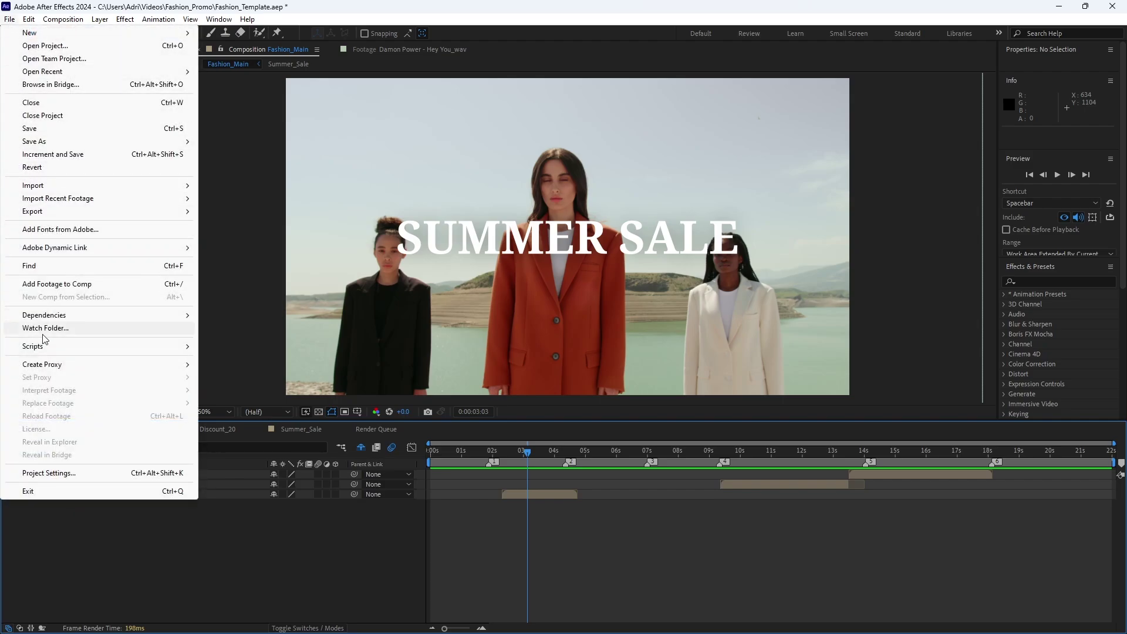
mouse_move(41, 349)
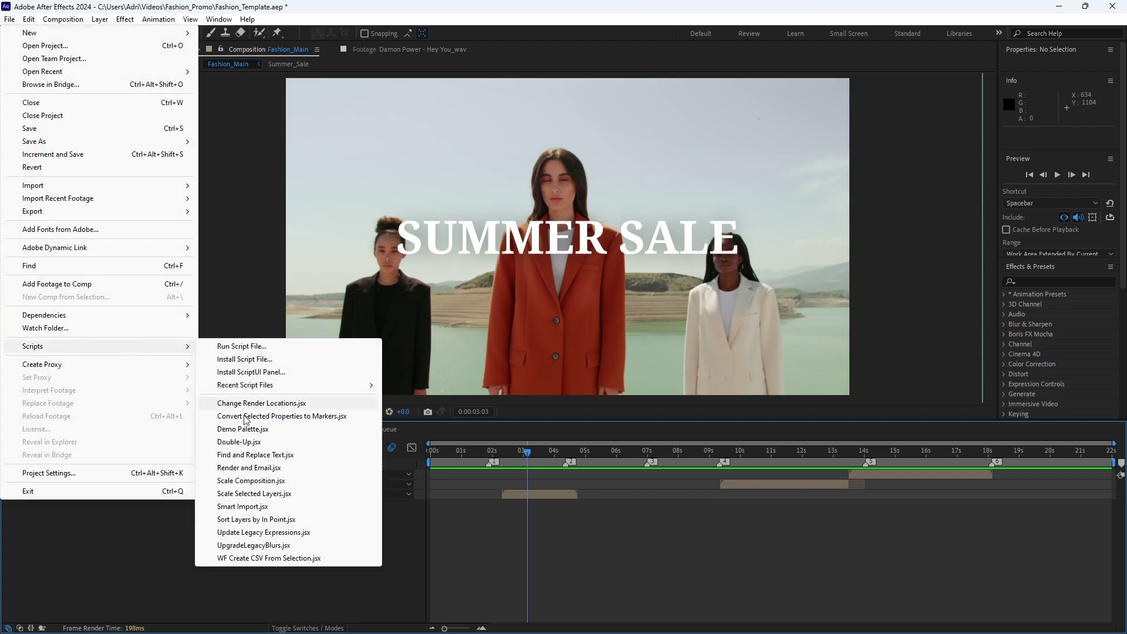
click(271, 562)
drag(258, 450, 242, 451)
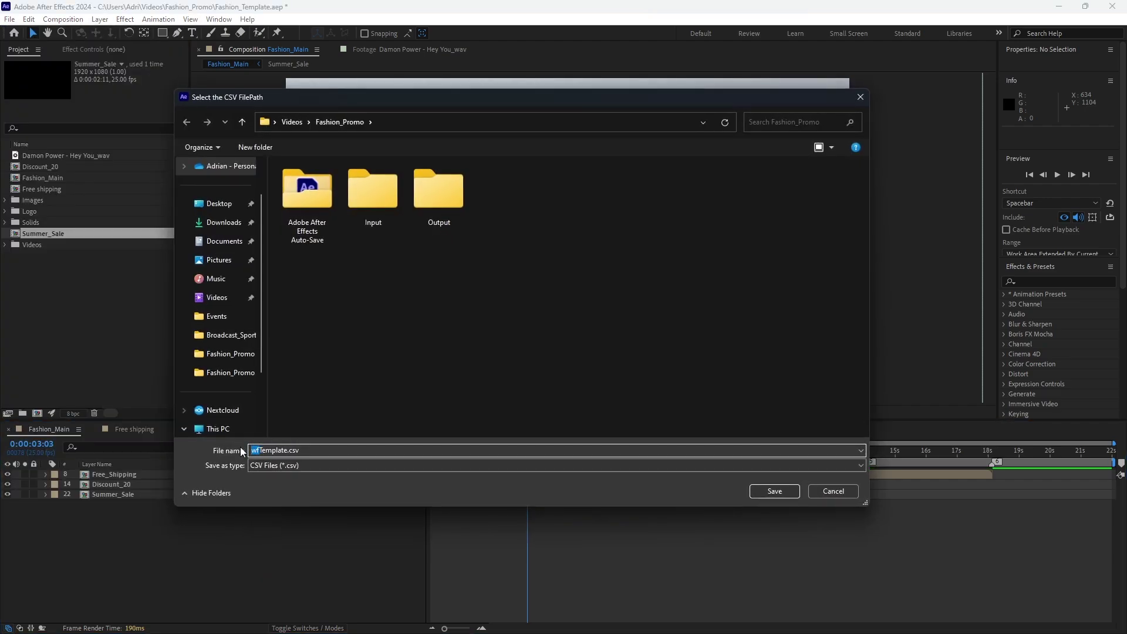
text(Fashion_)
click(775, 491)
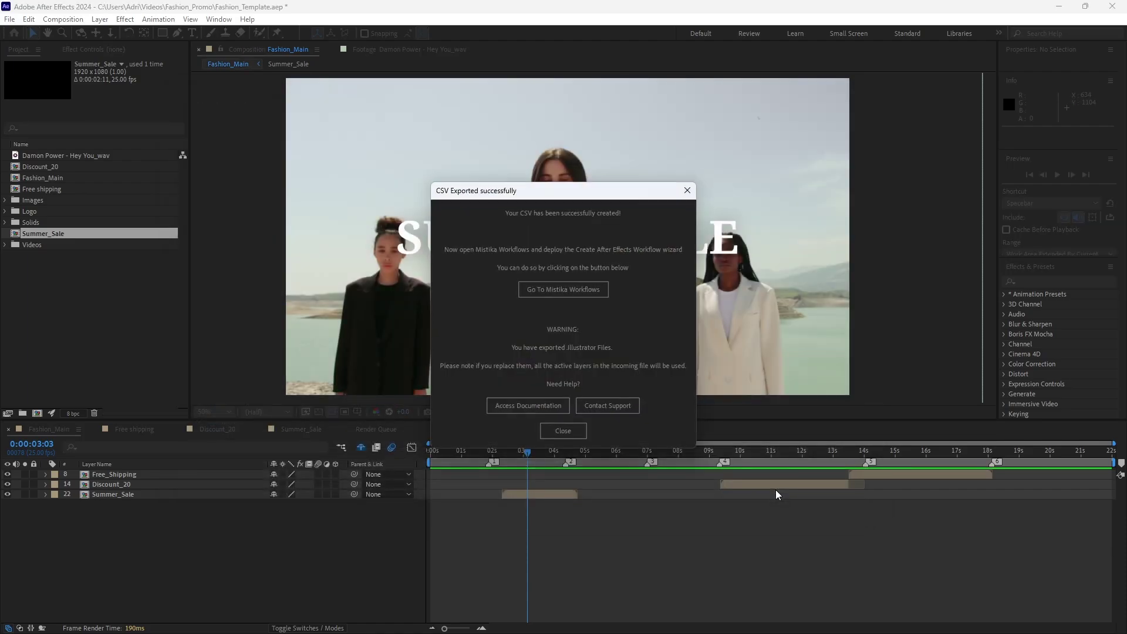
click(575, 431)
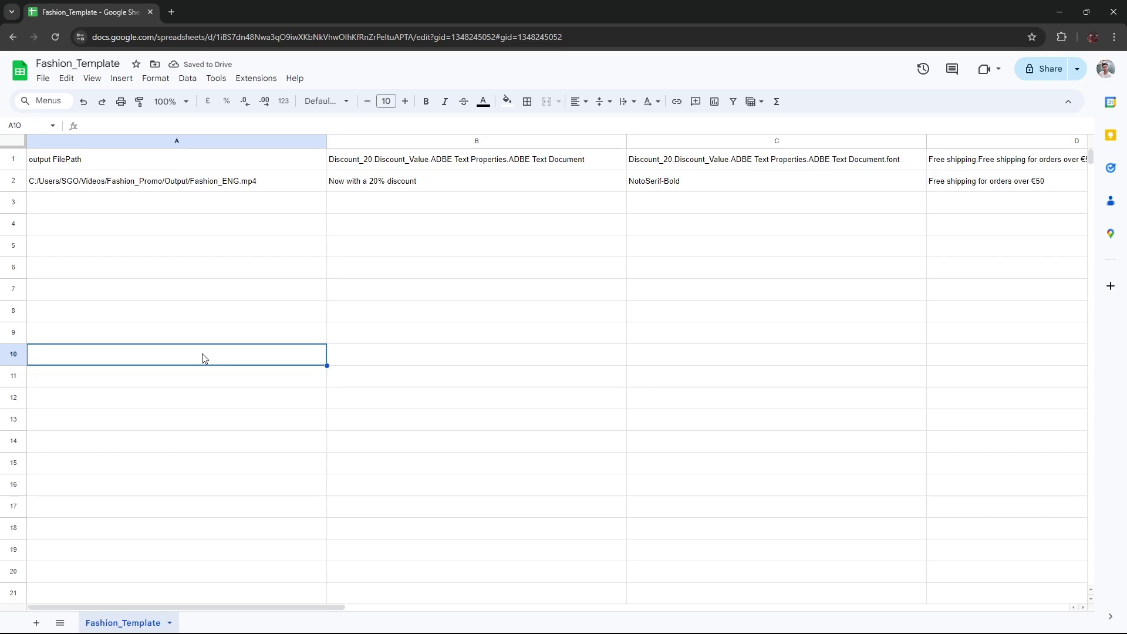
Scroll across the Fashion_Template columns and select row 2 with the English values
mouse_move(164, 605)
mouse_down()
mouse_move(492, 627)
mouse_move(158, 606)
mouse_up()
drag(211, 606, 197, 587)
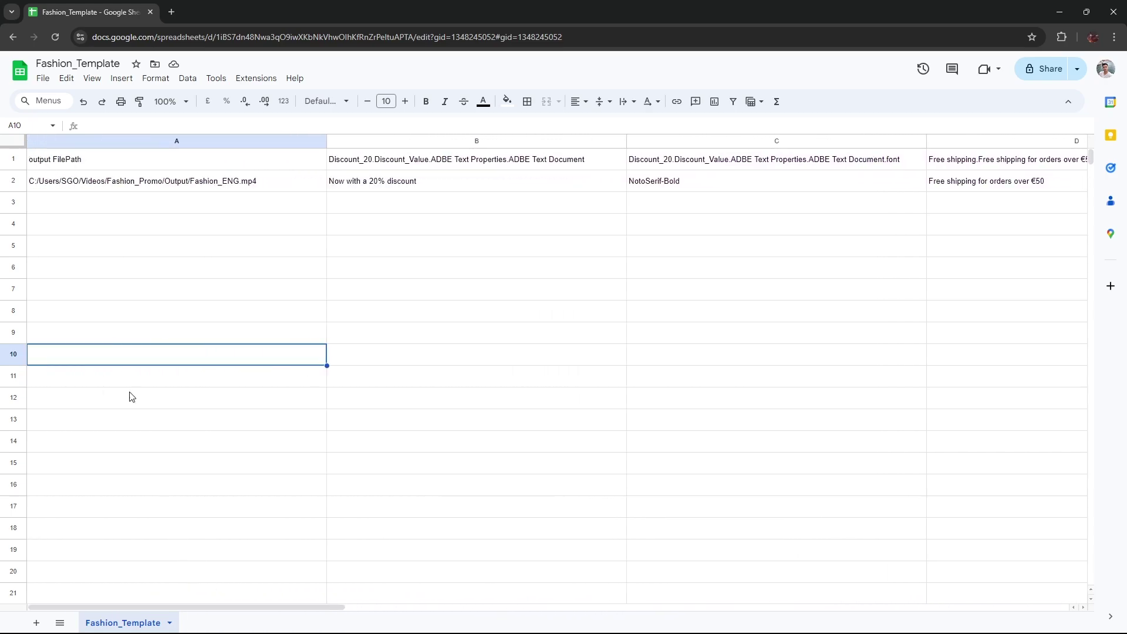
click(15, 181)
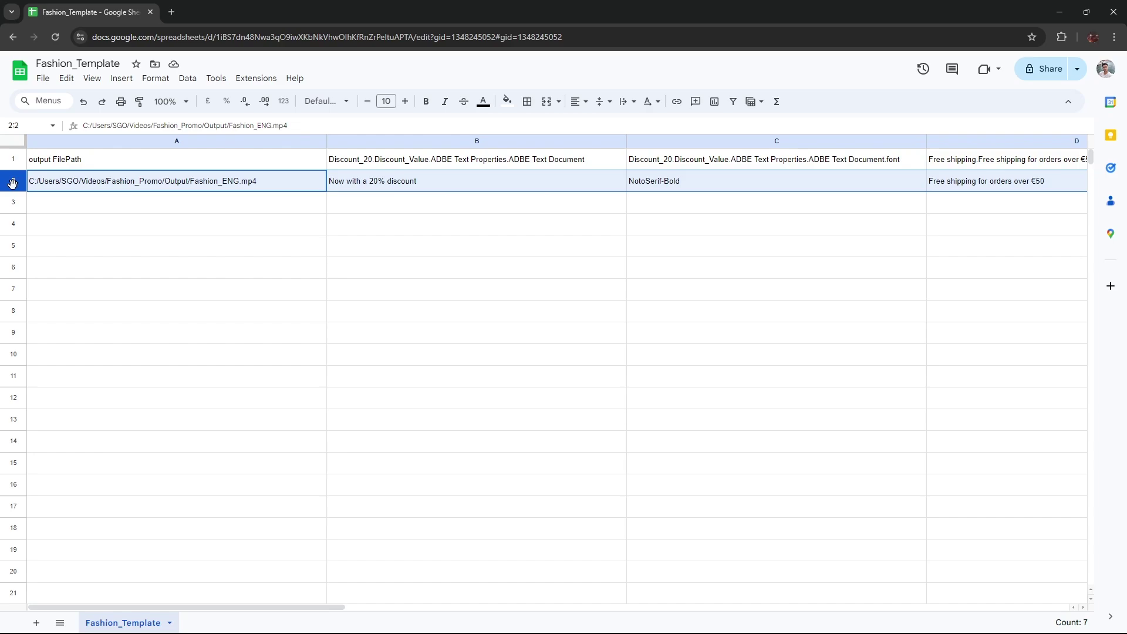
Paste the English row into row 3 and set B3 to 'Ahora con un 20% de descuento'
click(13, 201)
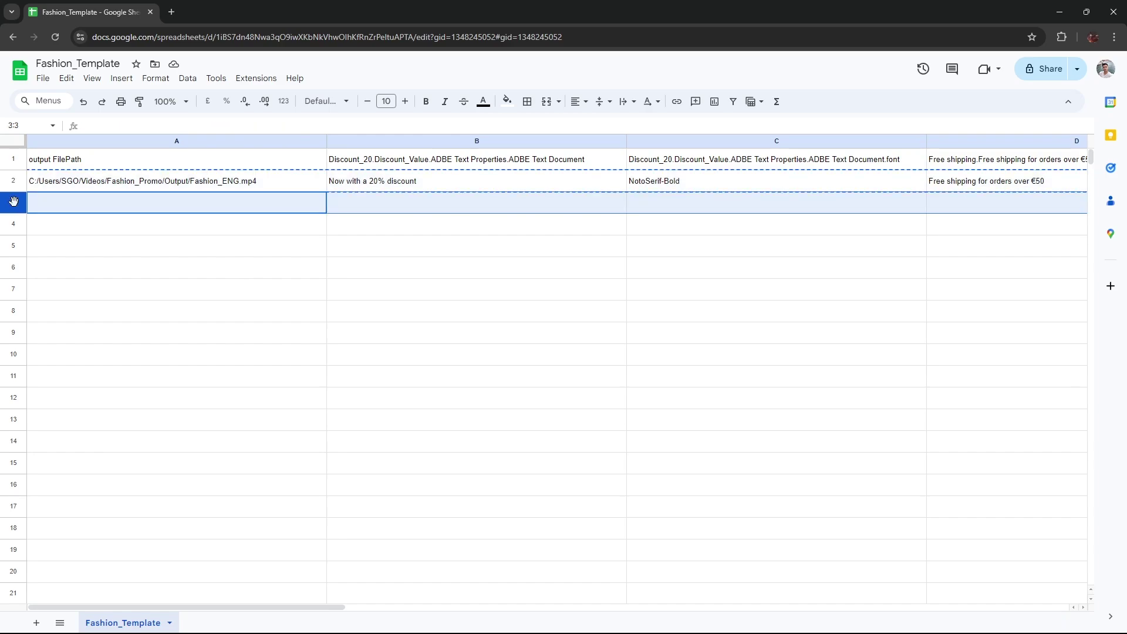
key(ctrl+v)
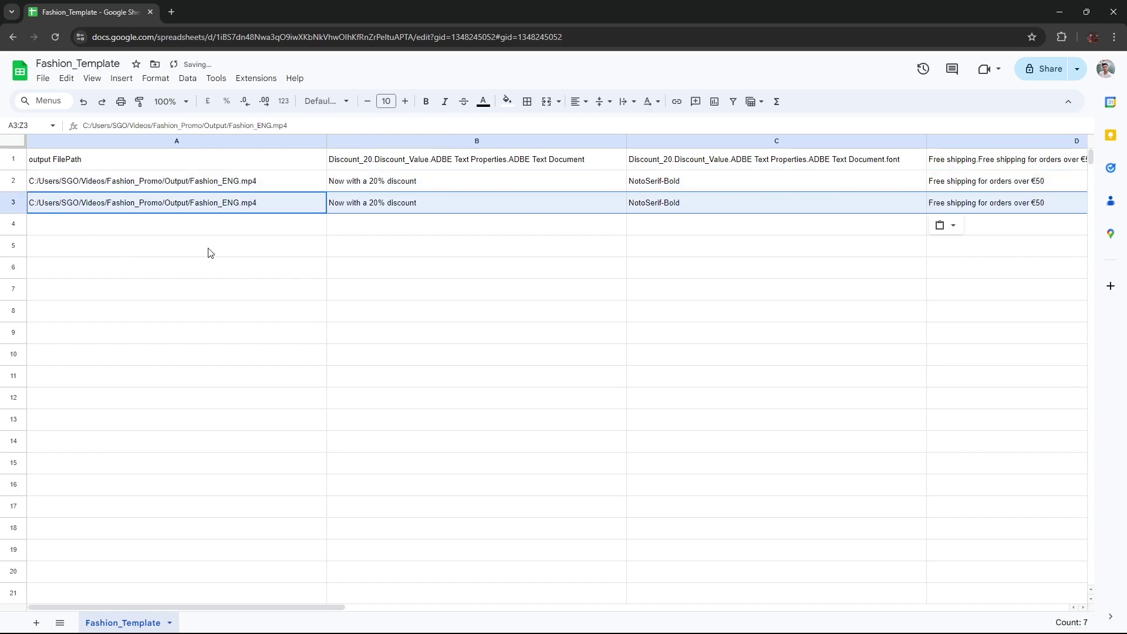
click(209, 252)
double_click(415, 203)
drag(415, 203, 321, 204)
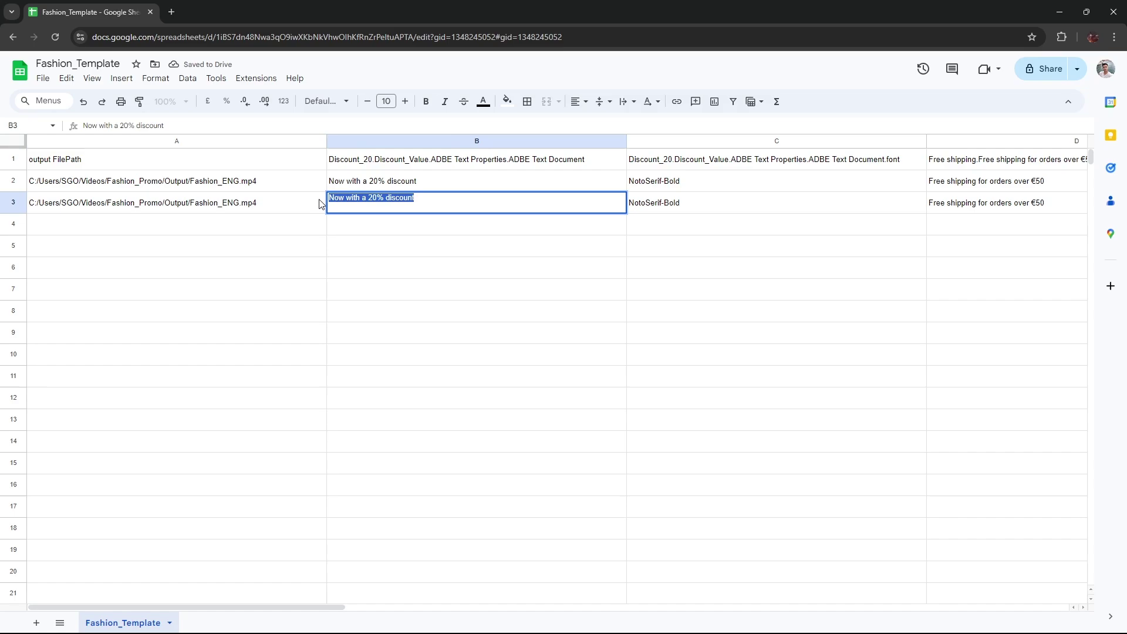
text(Ahora con un 20% de descuento)
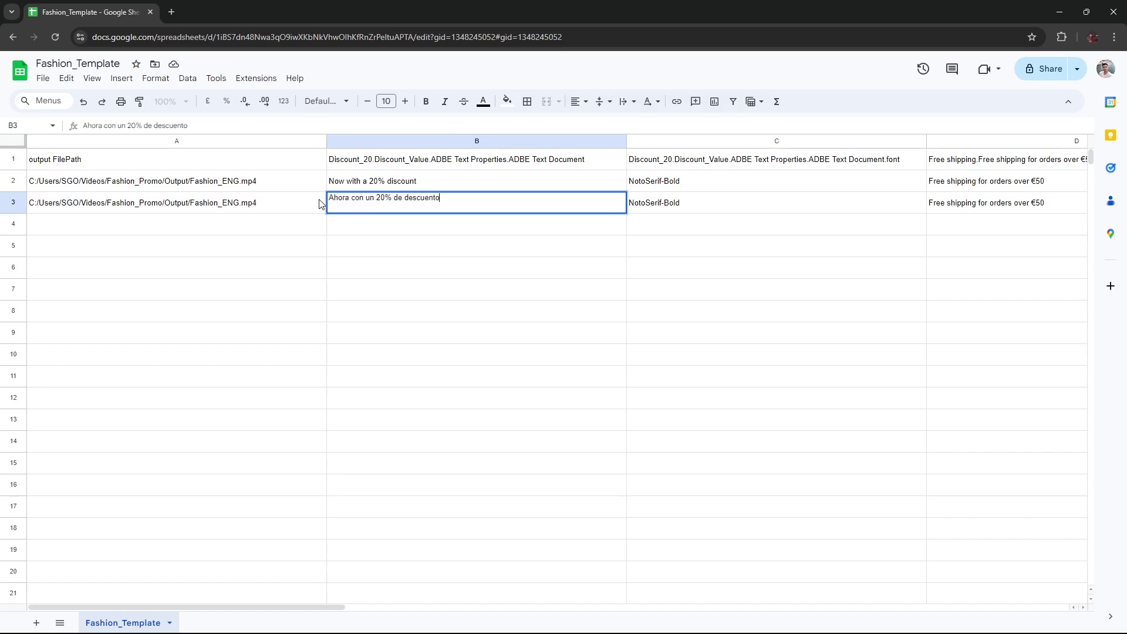
click(338, 222)
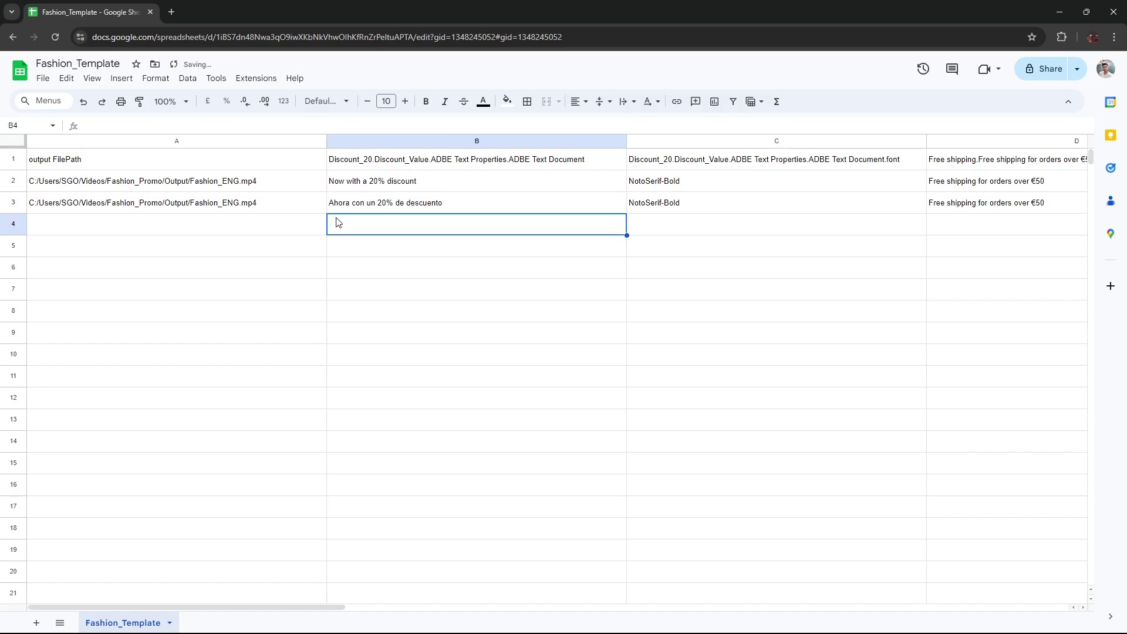
Change the A3 output path from Fashion_ENG.mp4 to Fashion_ESP.mp4
double_click(234, 205)
drag(235, 198, 219, 198)
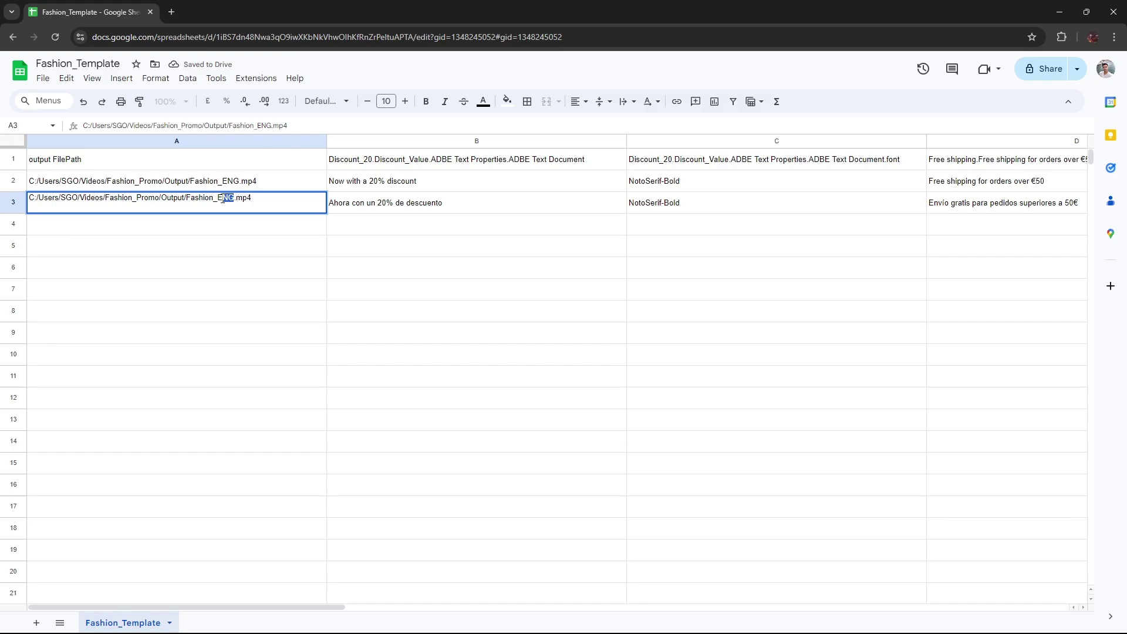
text(ESP)
key(Return)
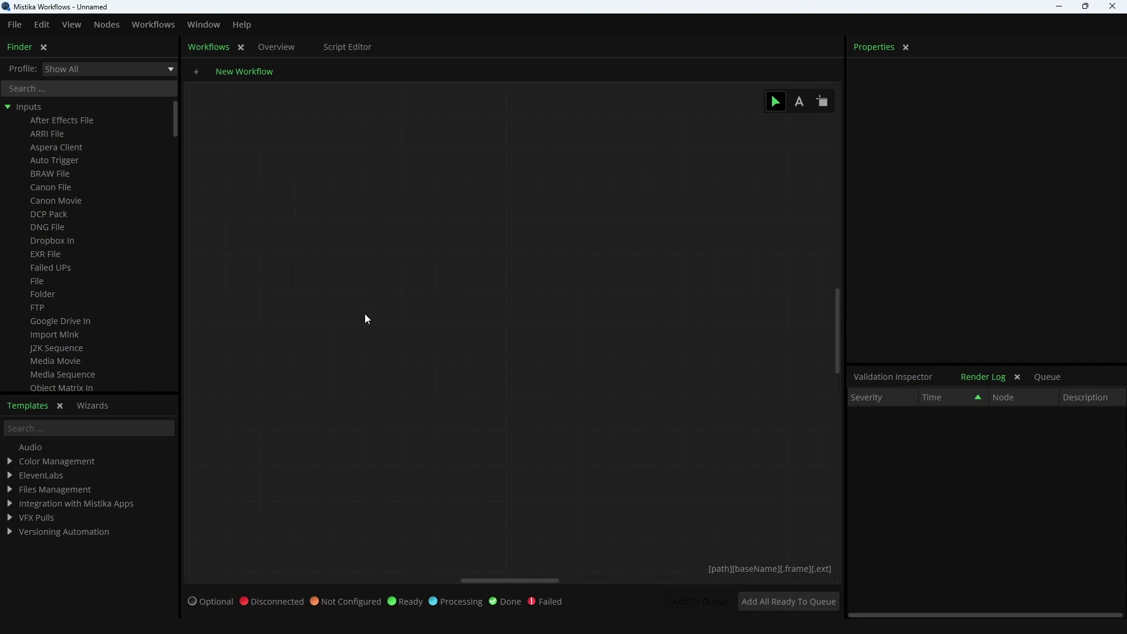
Show the Wizards list and expand Versioning Automation to reveal Create After Effects Workflow
click(92, 407)
click(10, 447)
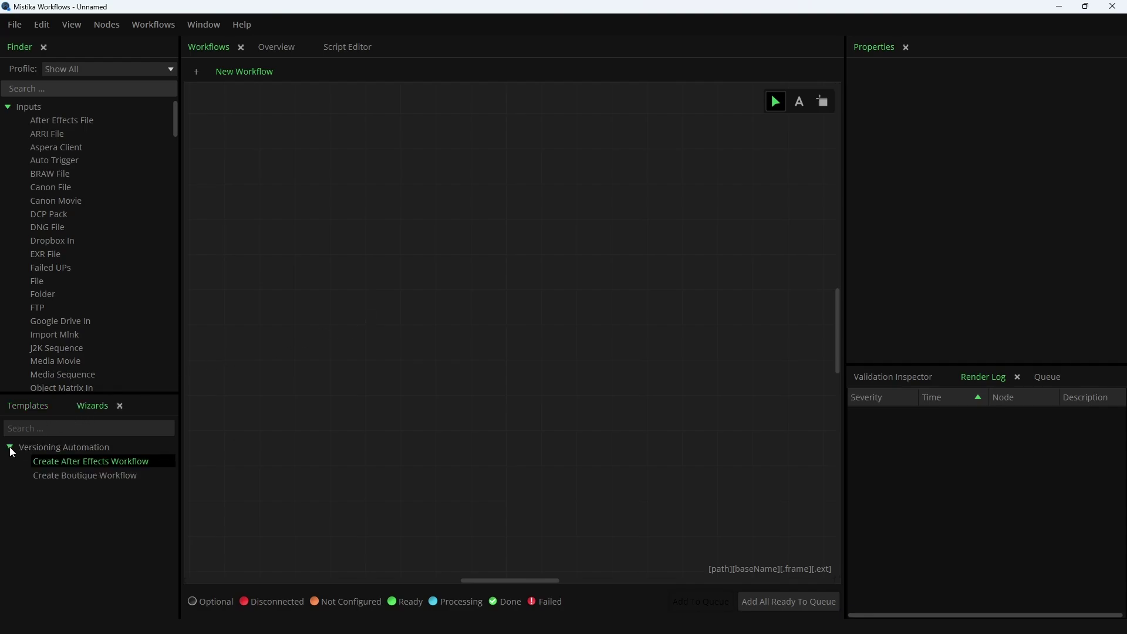
Launch the Create After Effects Workflow wizard and name the workflow 'Fashion Campaign'
double_click(69, 460)
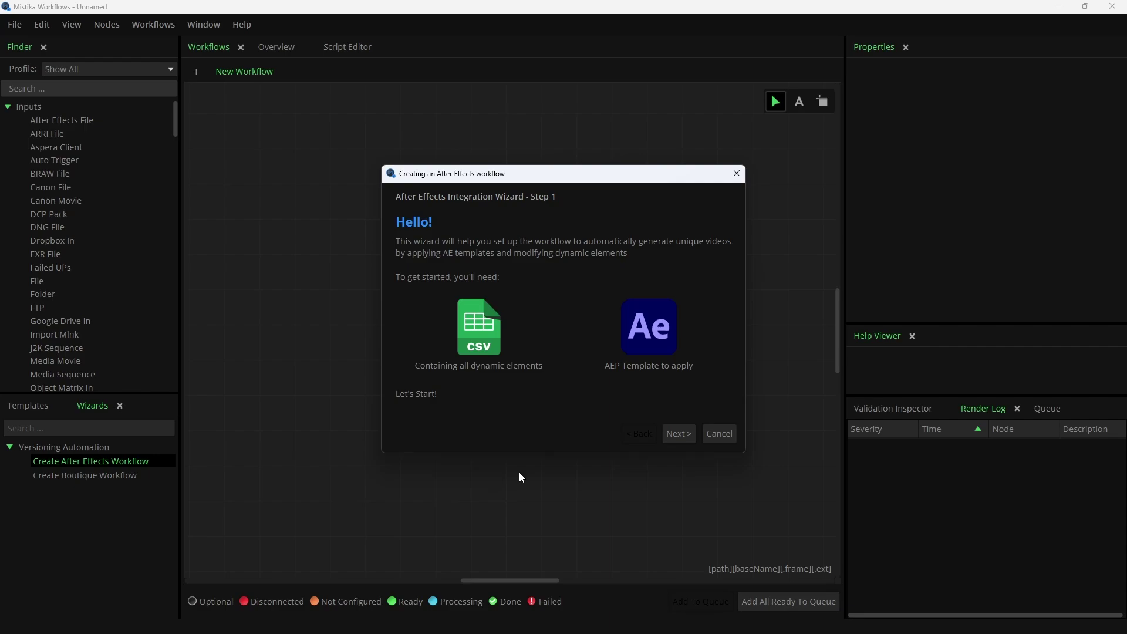
click(668, 440)
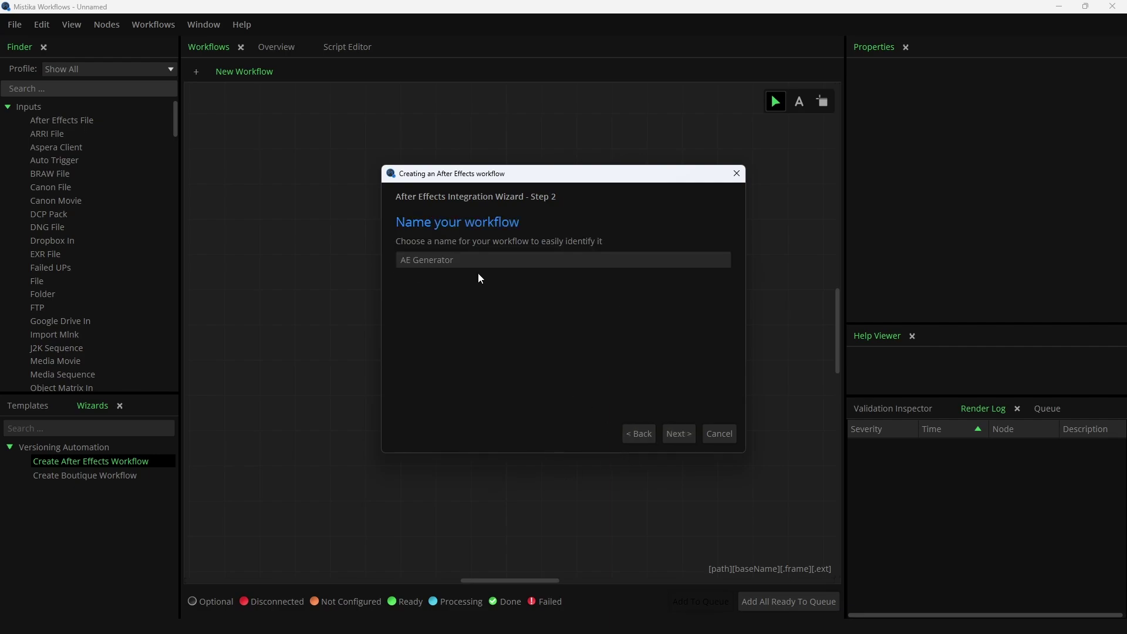
drag(457, 261, 369, 266)
text(Fashion Ca)
text(n)
Set the Fashion_Promo Input folder as the CSV source folder
click(672, 426)
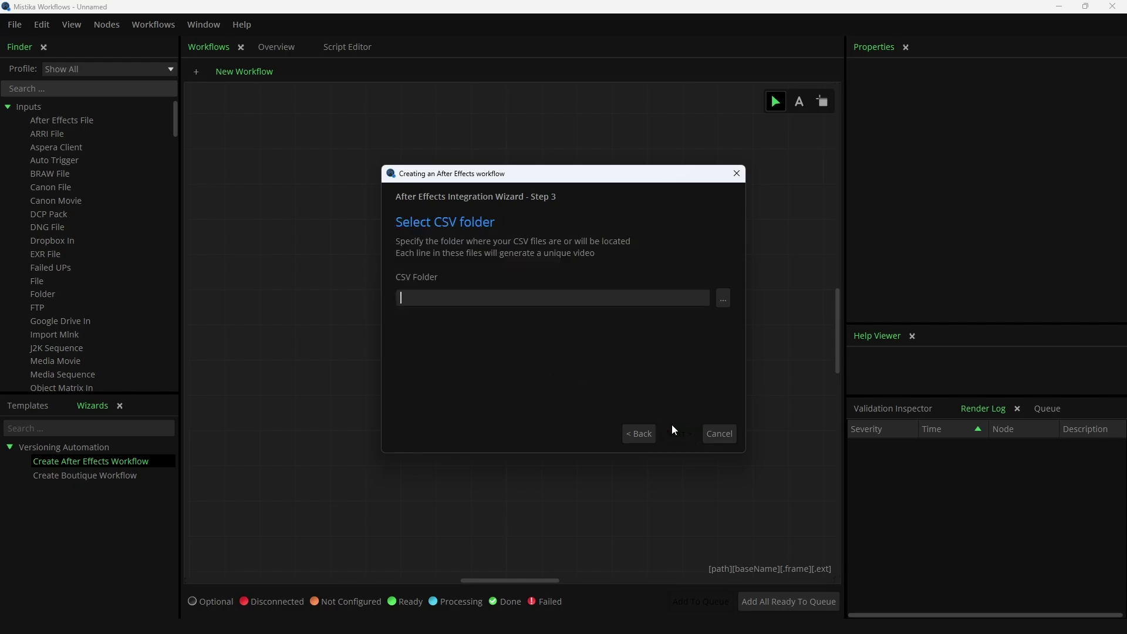
click(721, 299)
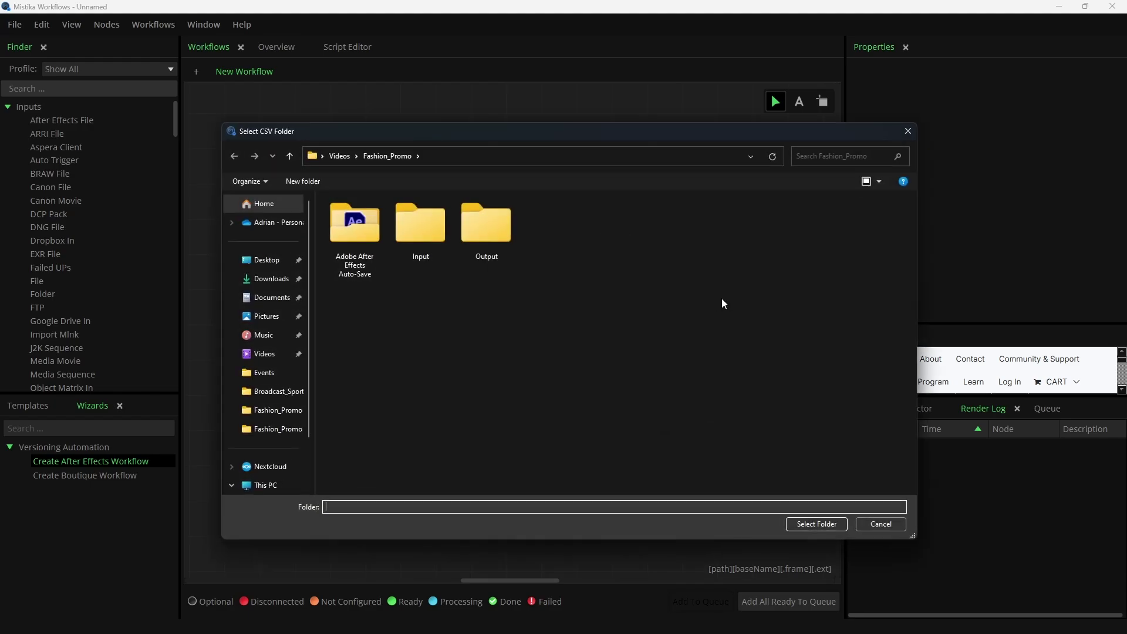
double_click(422, 245)
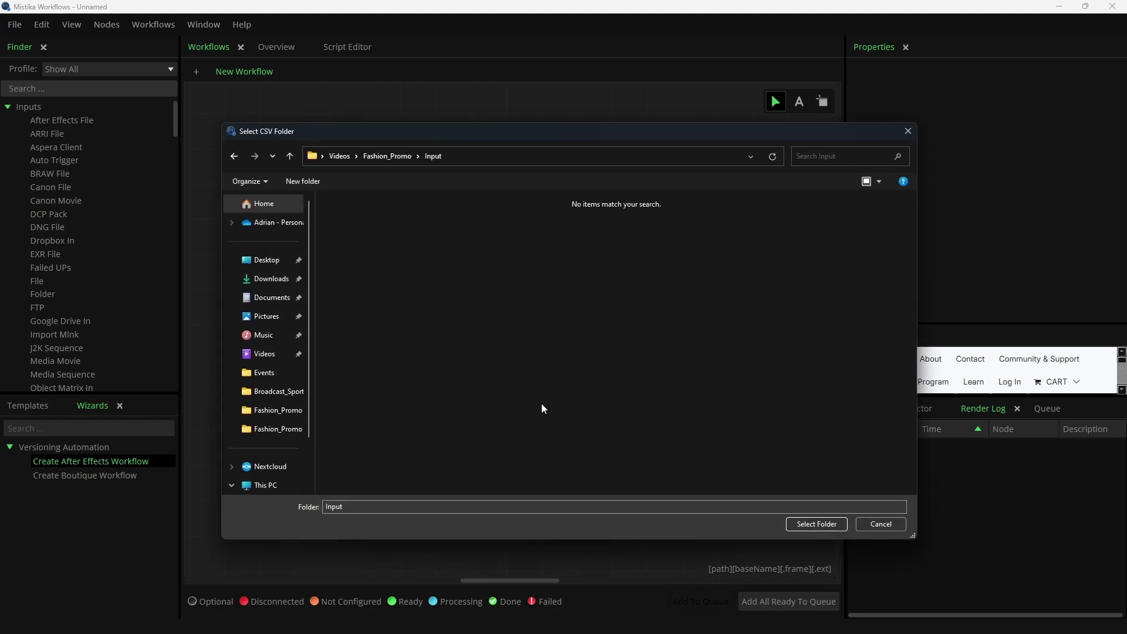
click(804, 523)
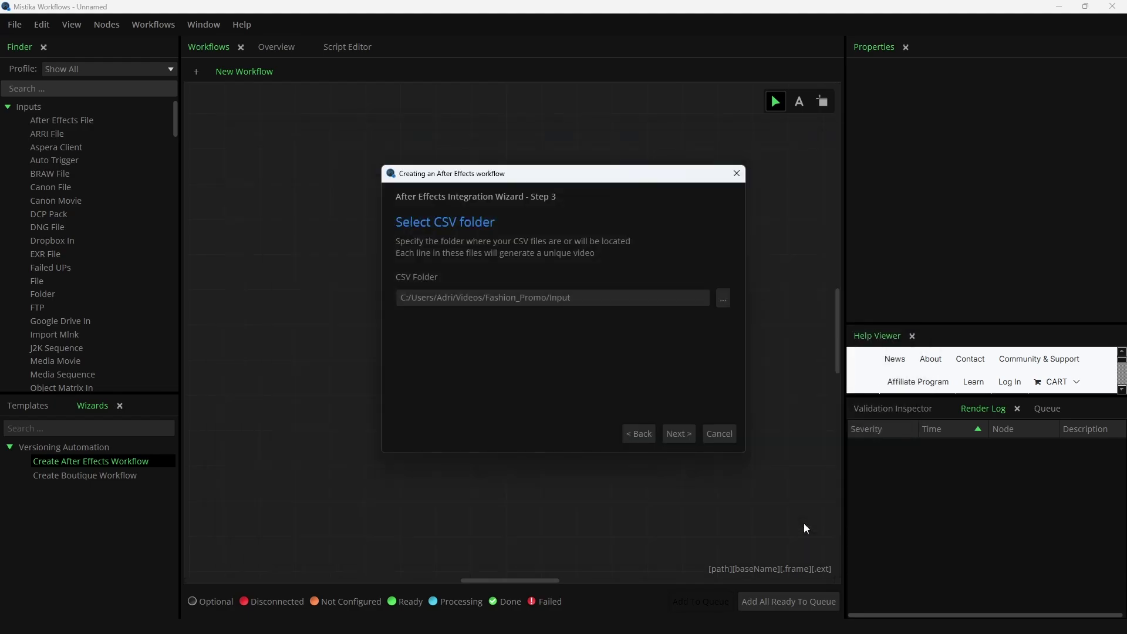
Choose Fashion_Template.aep from Fashion_Promo as the After Effects project
click(680, 434)
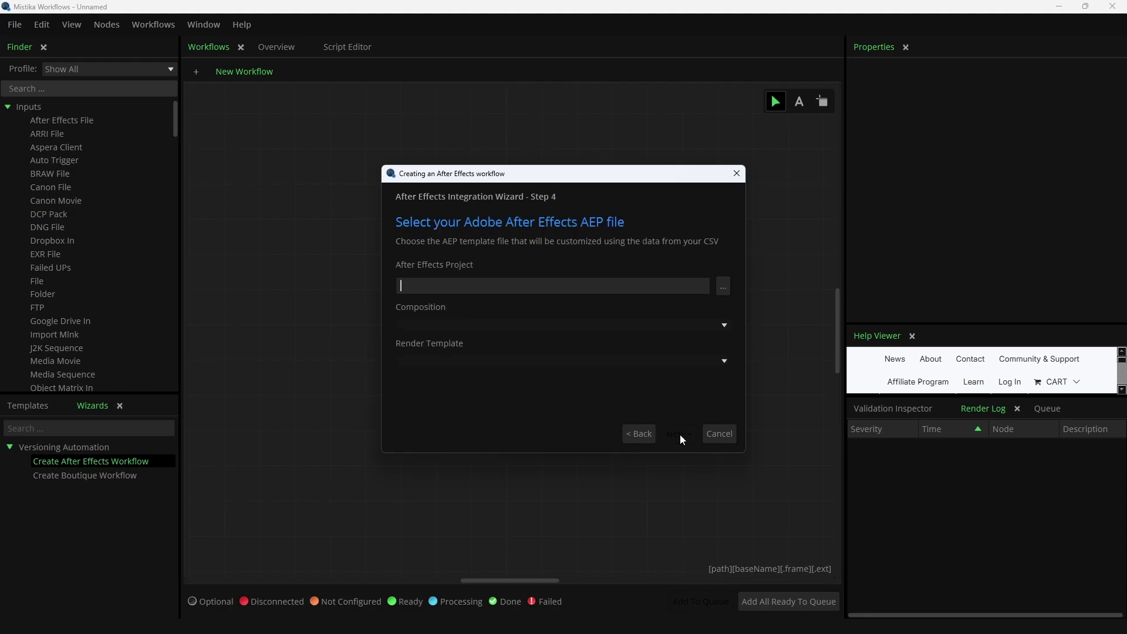
click(724, 287)
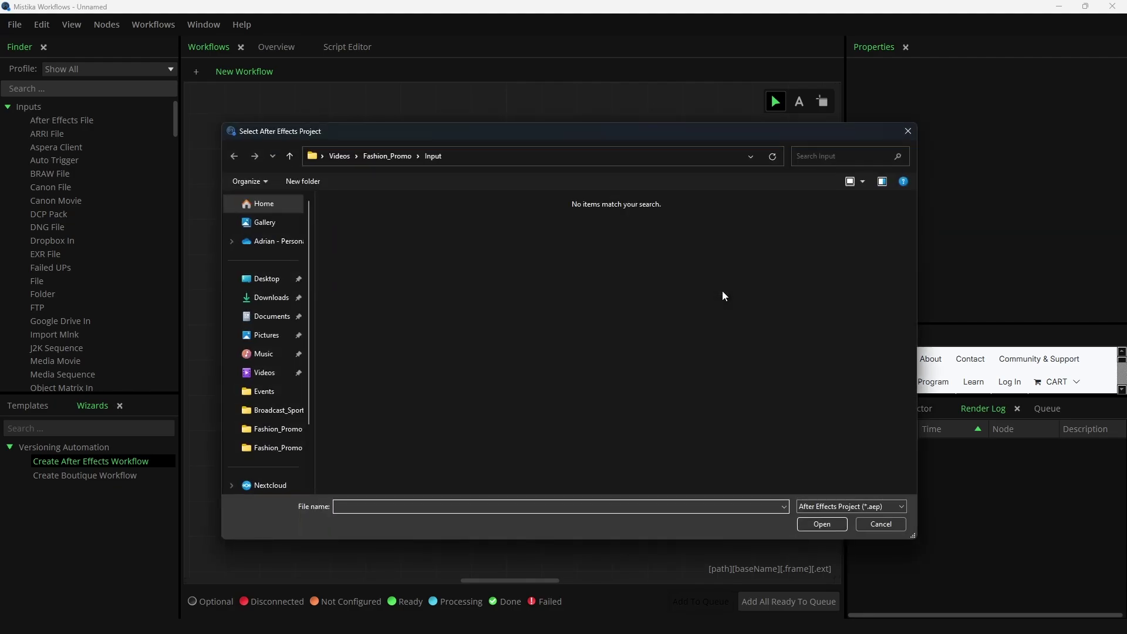
click(397, 156)
double_click(557, 253)
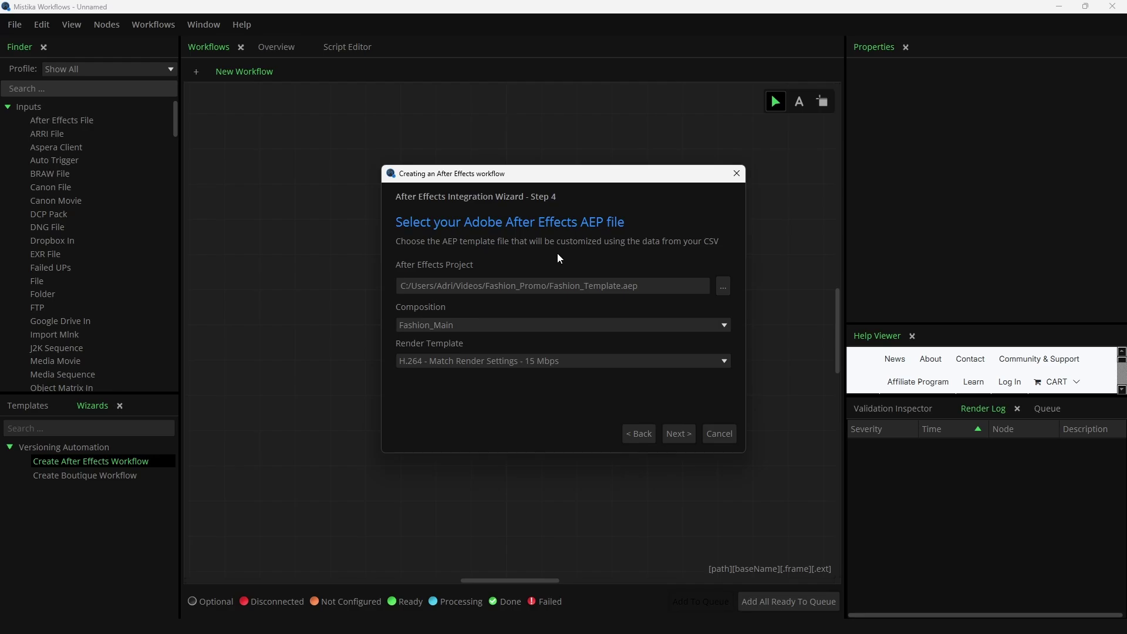
Set the Fashion_Promo Output folder as the final destination for rendered videos
click(685, 433)
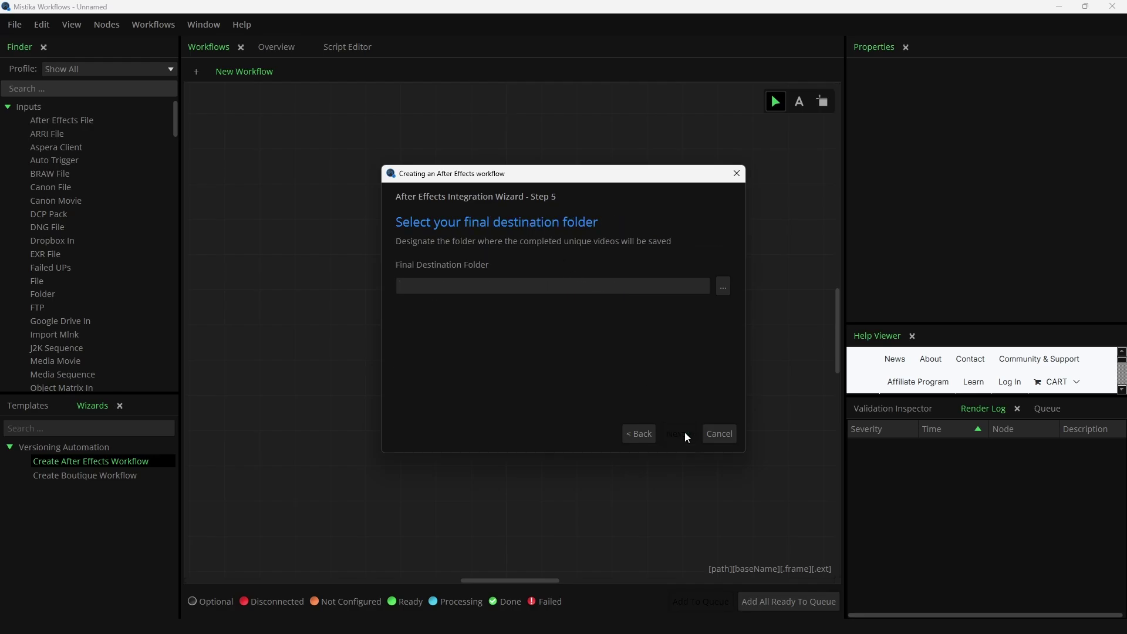
click(723, 286)
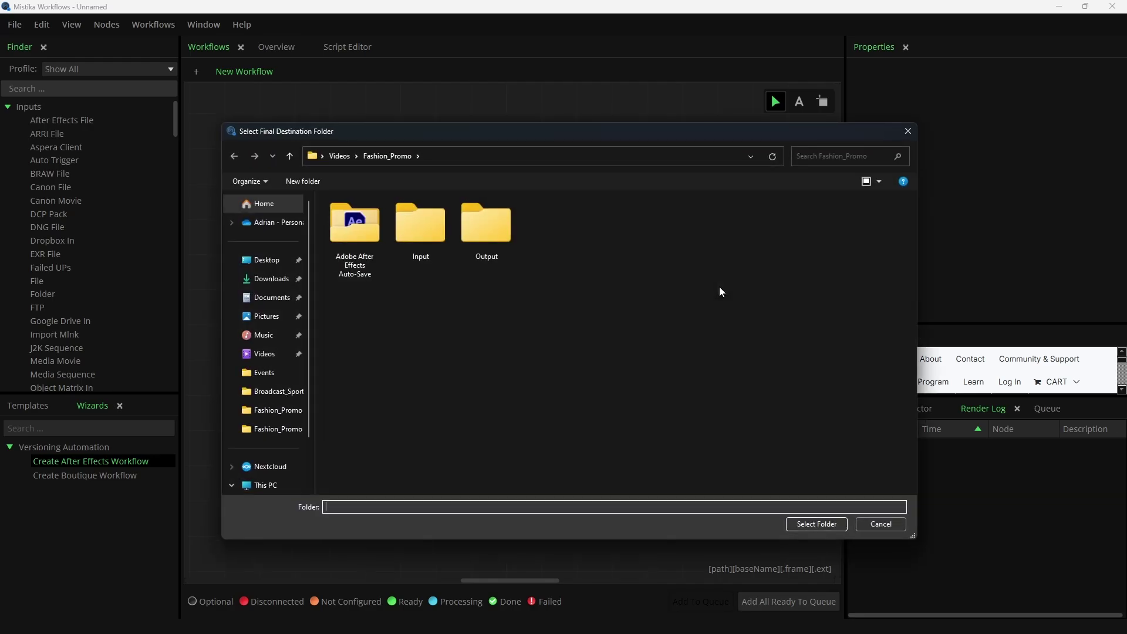
double_click(492, 242)
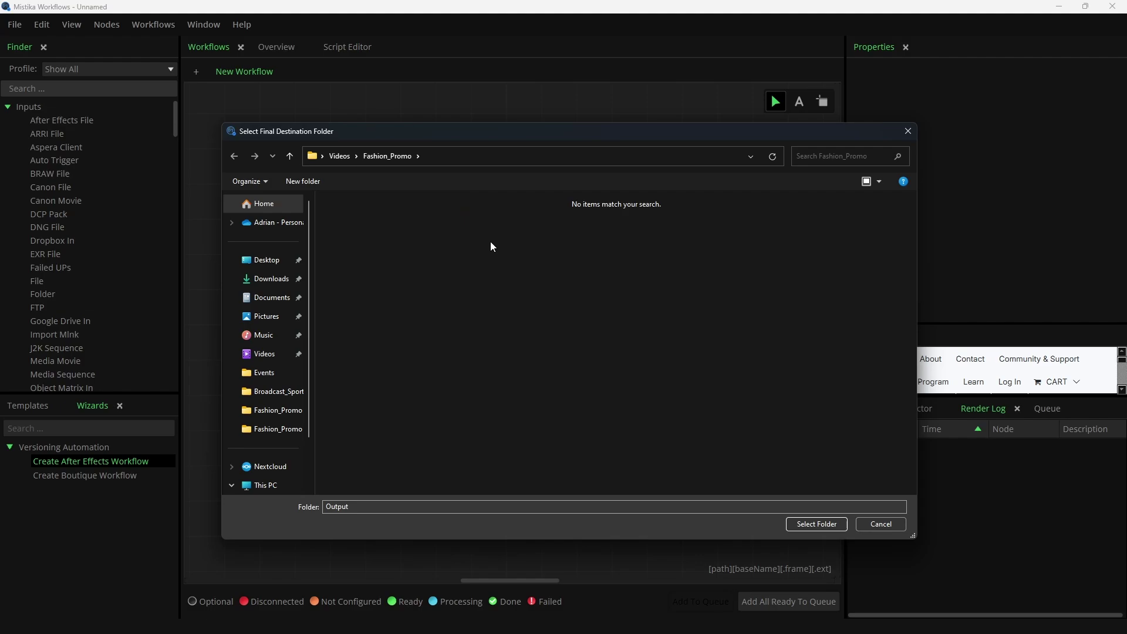
click(804, 523)
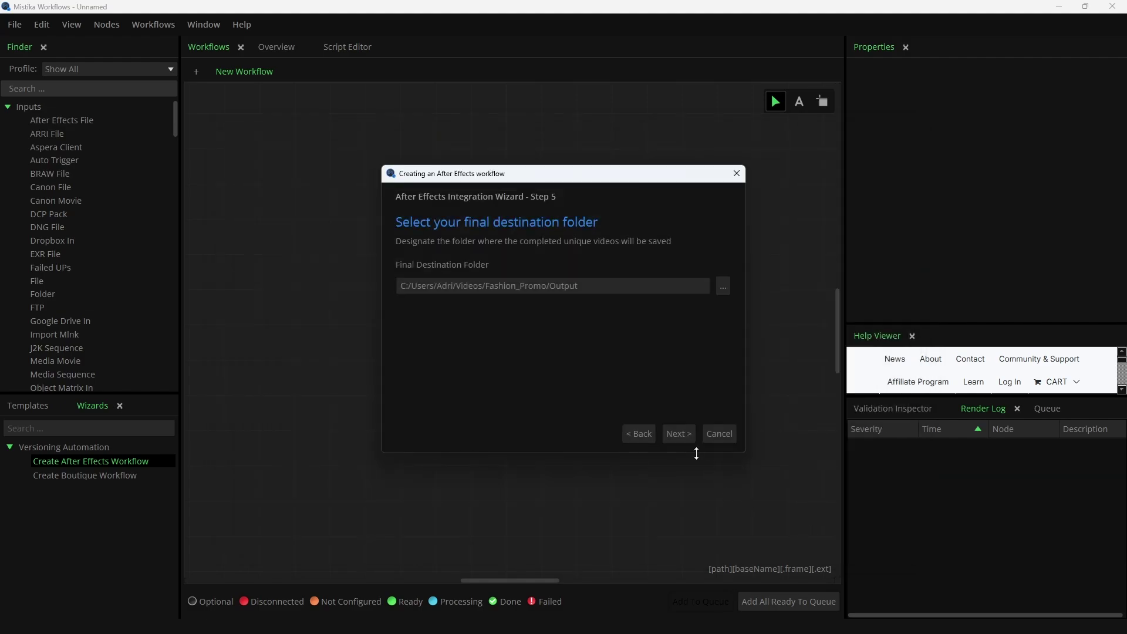
click(682, 435)
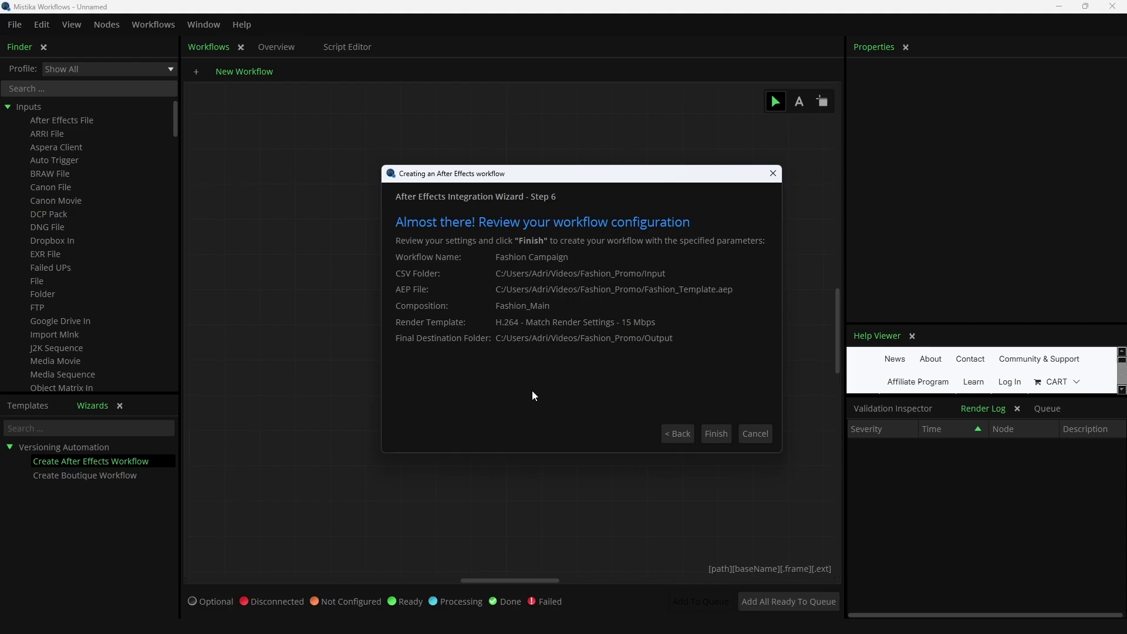
Finish the wizard, dismiss the notice, close the Help Viewer and show the Queue tab
click(716, 435)
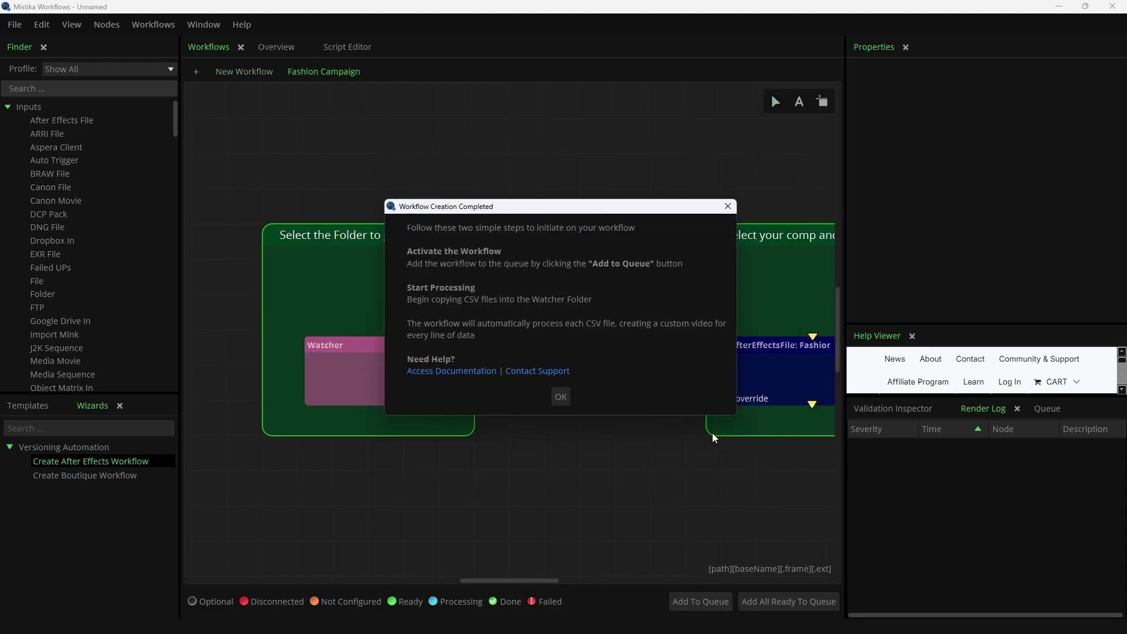
click(561, 397)
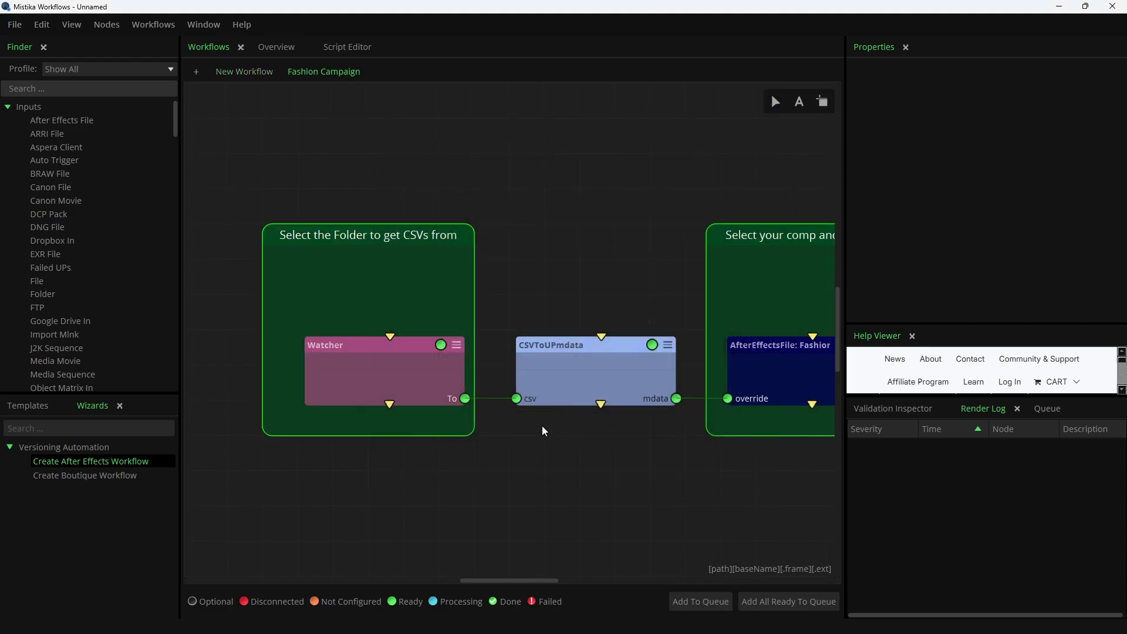
scroll(478, 495, down, 2)
drag(656, 455, 558, 428)
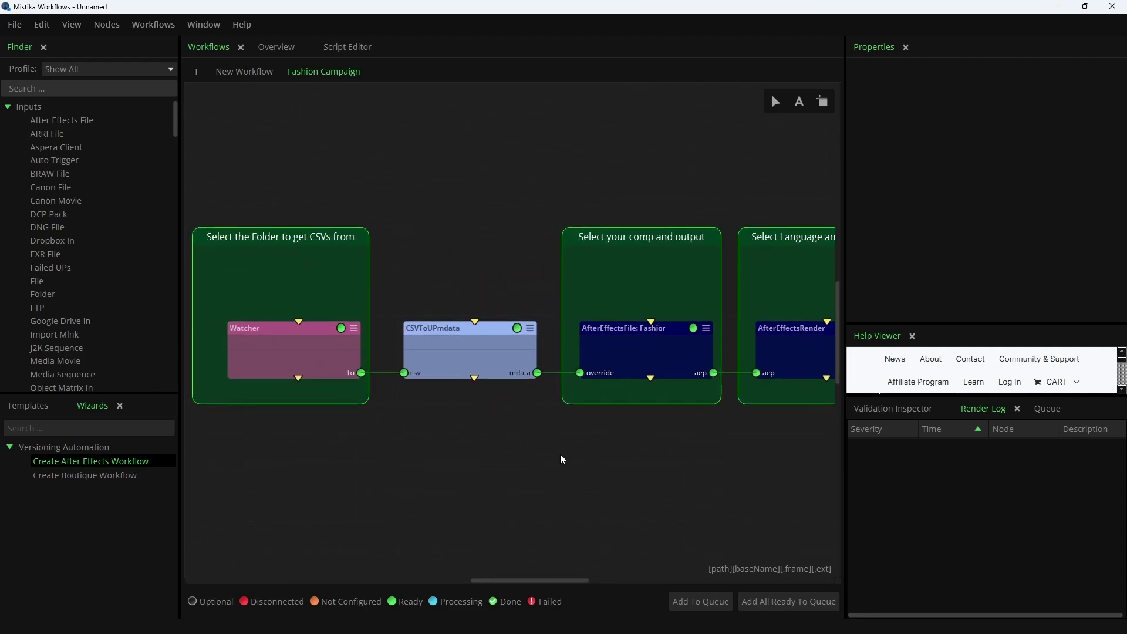
click(913, 336)
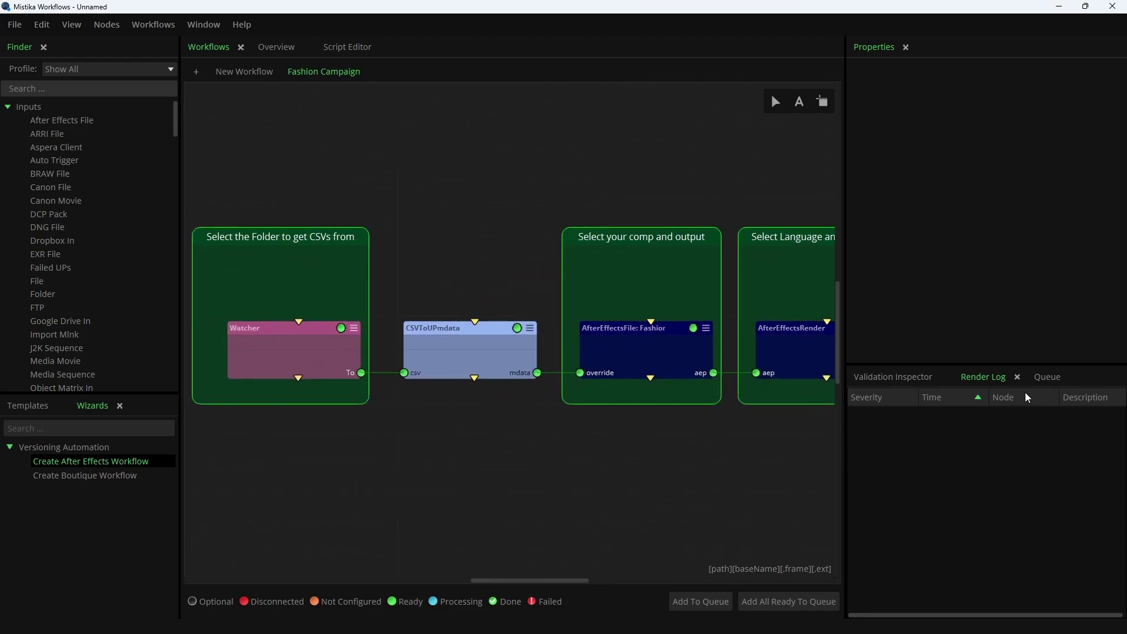
click(1044, 378)
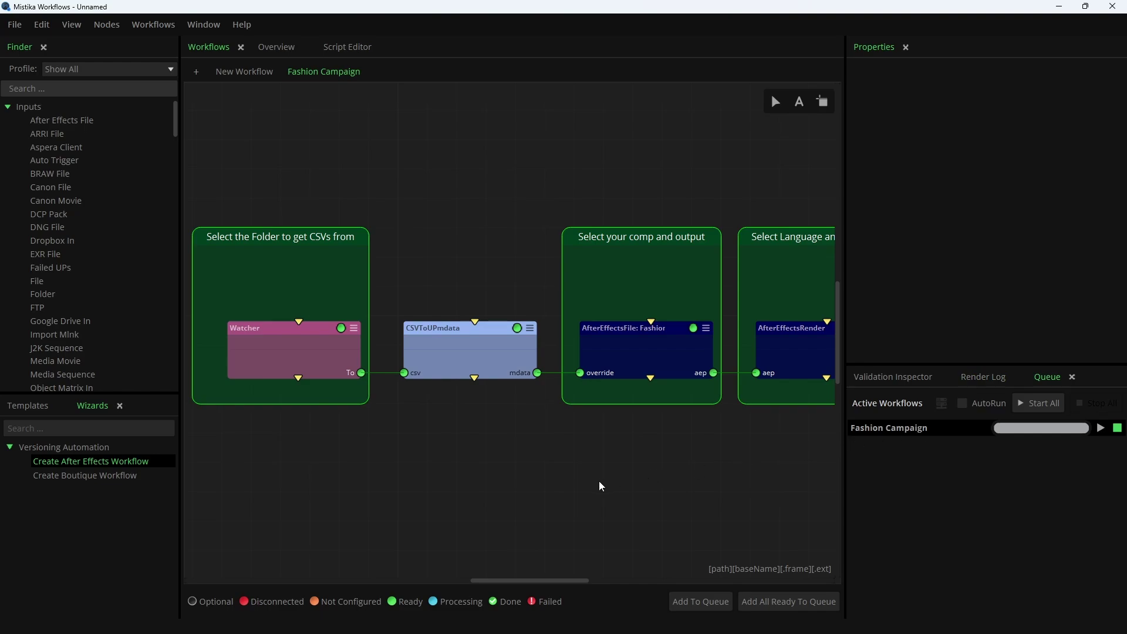
Copy Fashion_Template.csv into the Fashion_Promo Input folder in Explorer, then return to Mistika
key(alt+Tab)
click(589, 303)
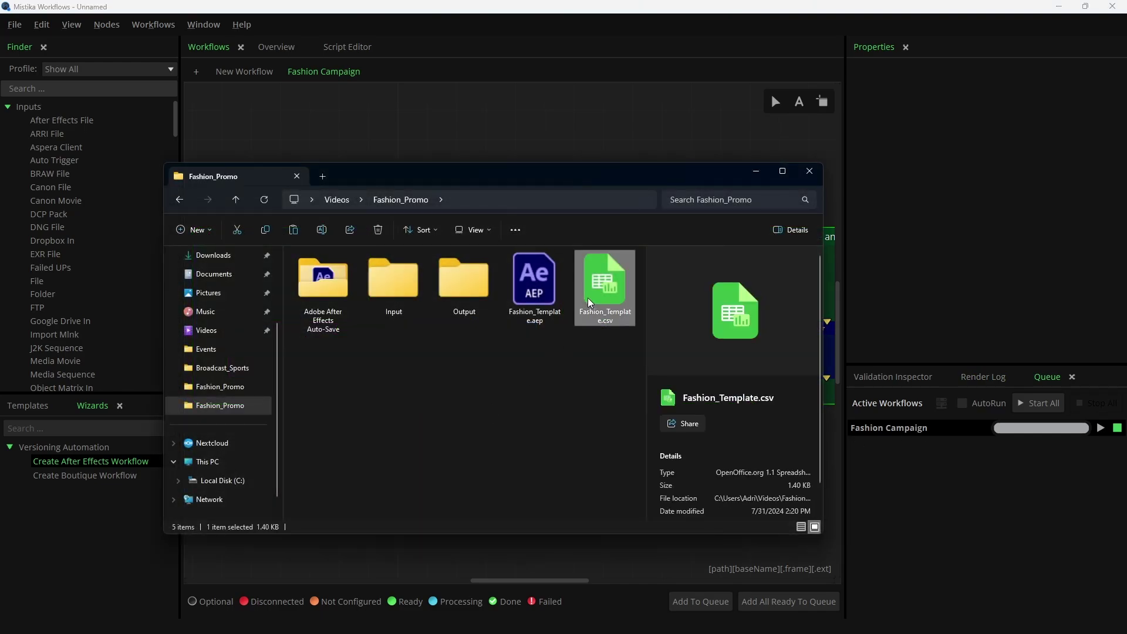
right_click(589, 301)
key(Escape)
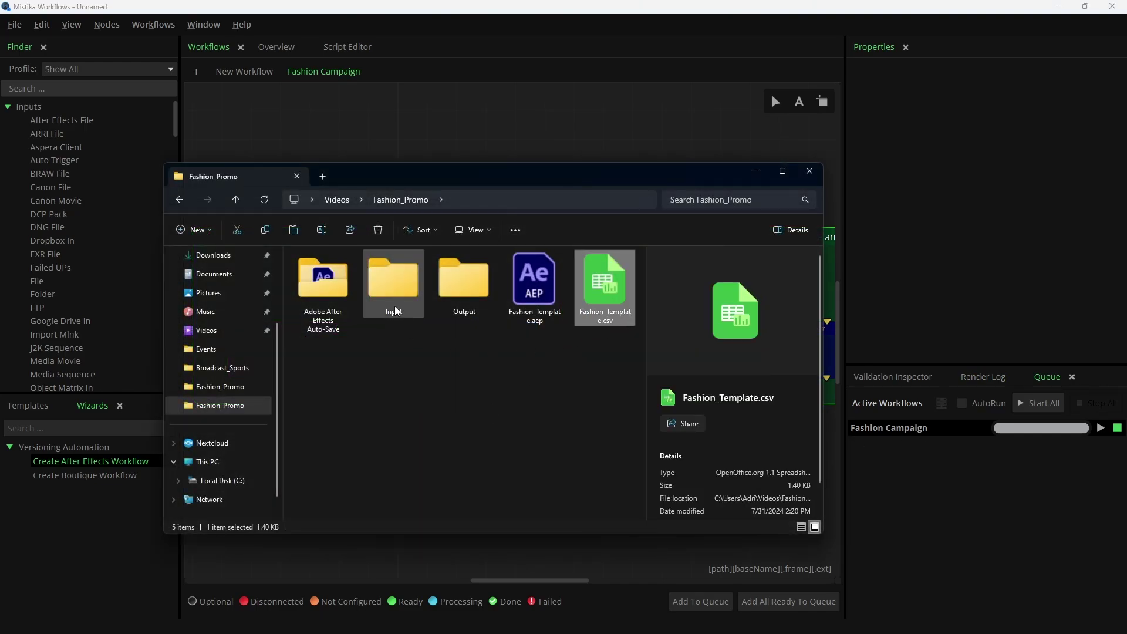
double_click(395, 305)
right_click(385, 338)
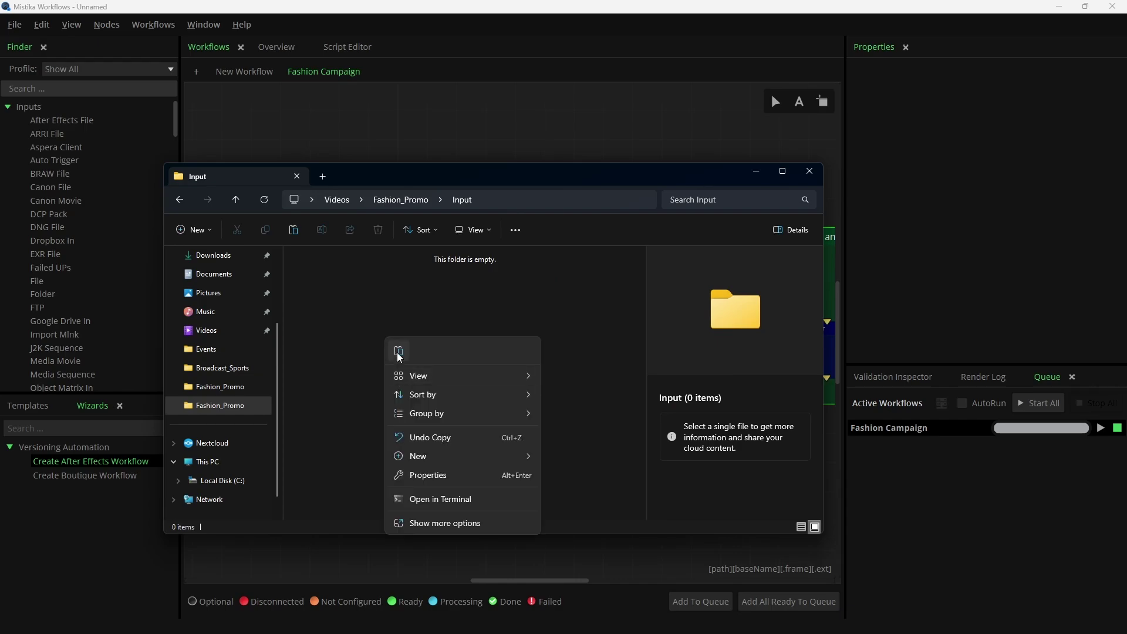
click(397, 352)
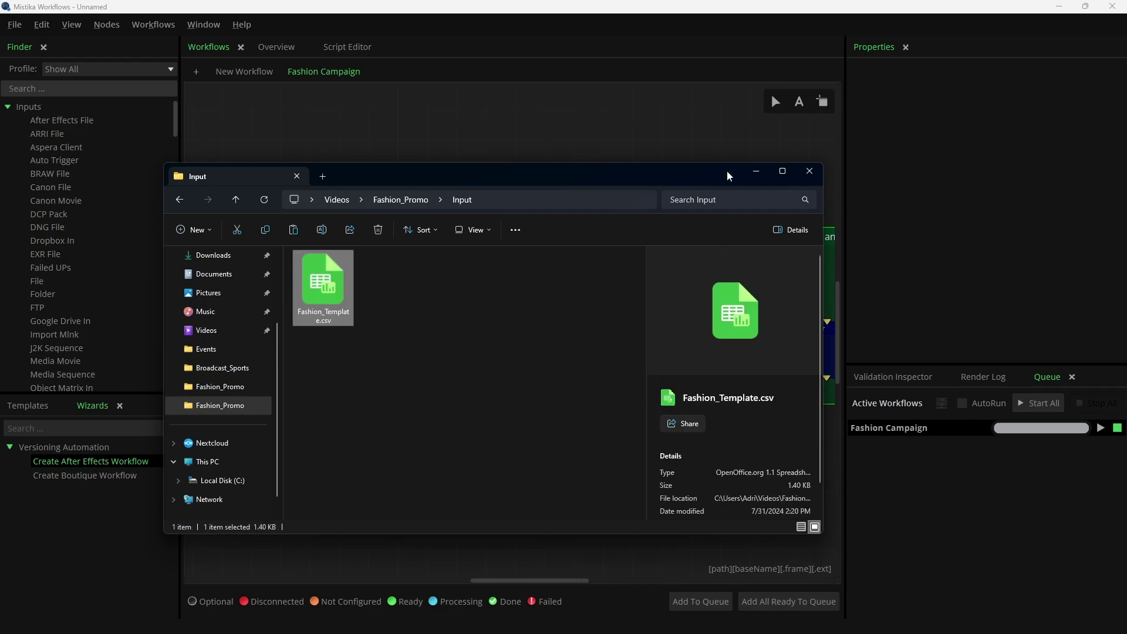
click(726, 149)
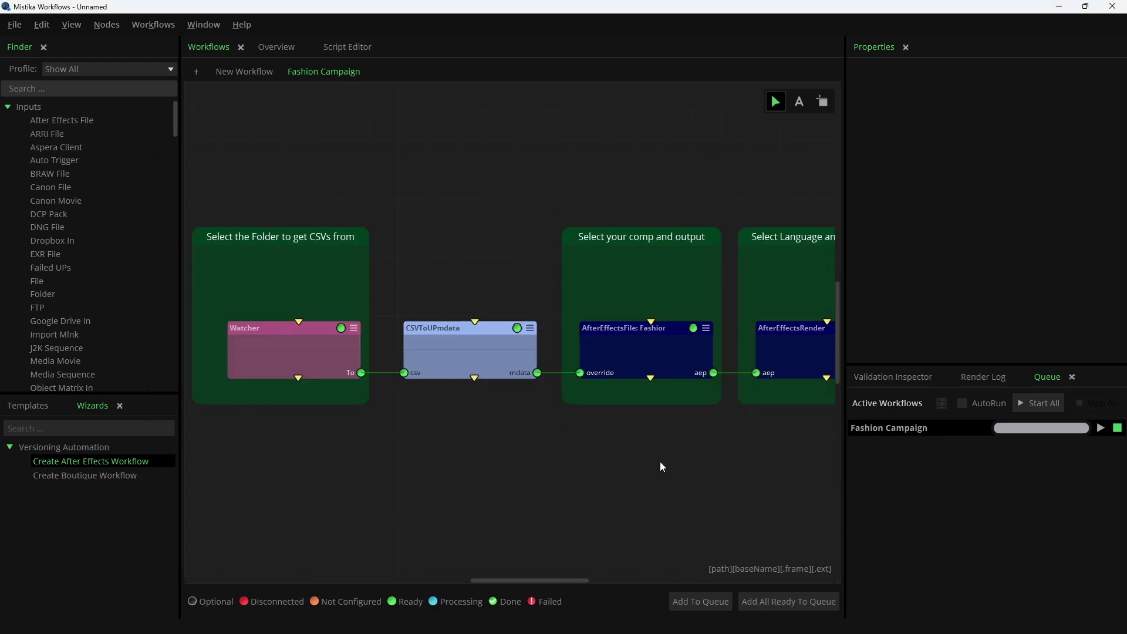
Pan the canvas to review the AfterEffectsRender group and its delivery nodes
drag(739, 450, 624, 460)
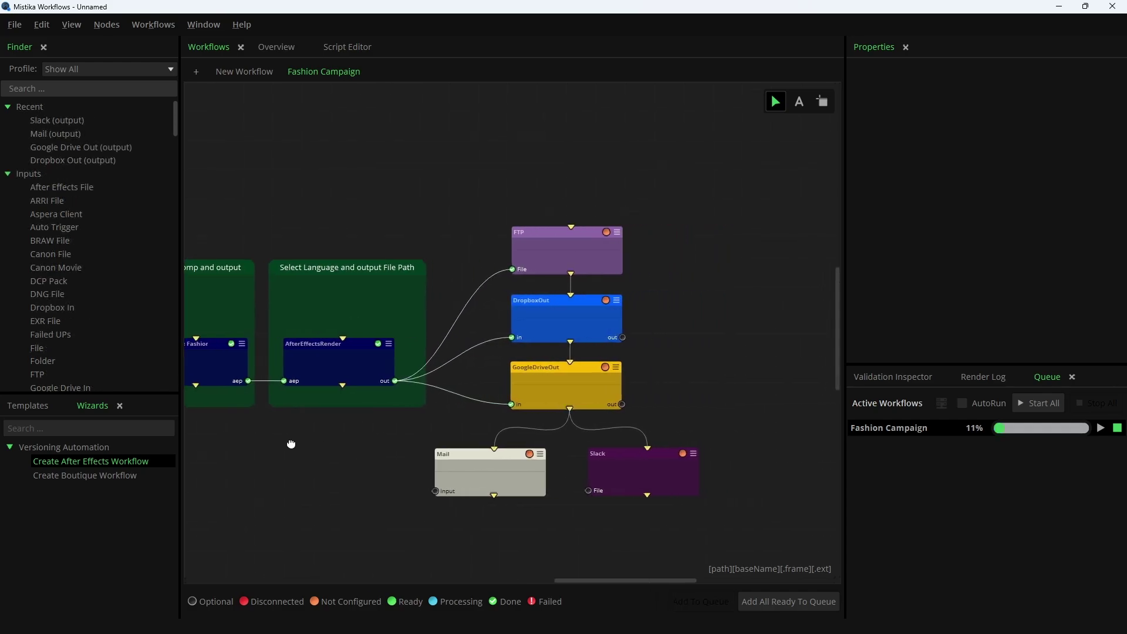
scroll(458, 240, up, 3)
drag(435, 249, 388, 172)
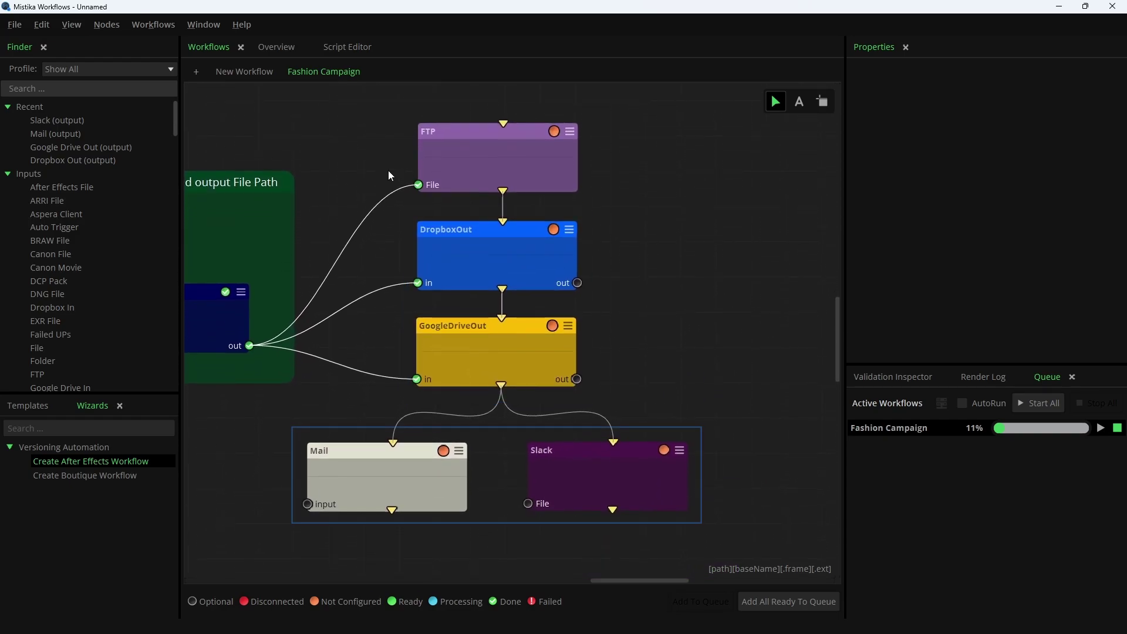